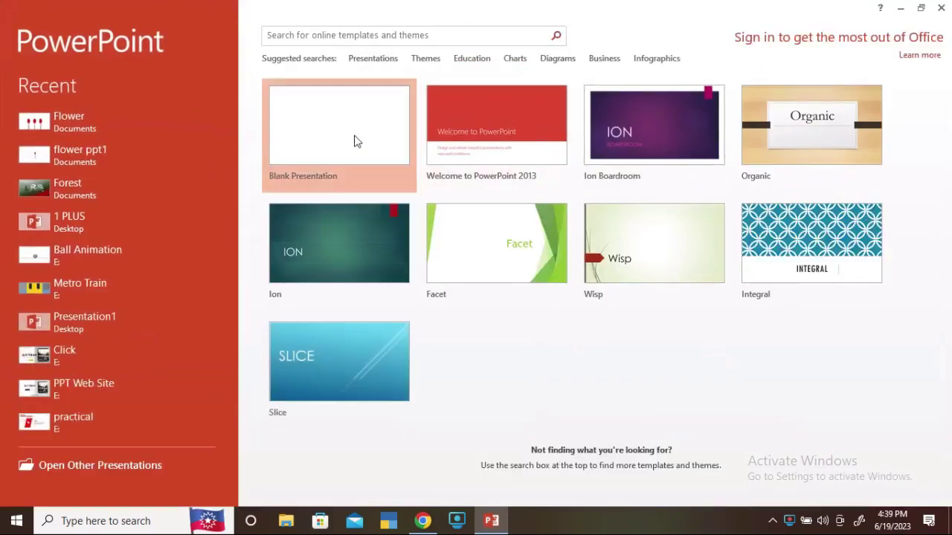
Create a blank presentation and delete both placeholders from its first slide.
{"action": "left_click", "coordinate": [355, 141]}
{"action": "mouse_move", "coordinate": [276, 138]}
{"action": "left_mouse_down"}
{"action": "mouse_move", "coordinate": [404, 265]}
{"action": "mouse_move", "coordinate": [826, 427]}
{"action": "left_mouse_up"}
{"action": "key", "text": "Delete"}
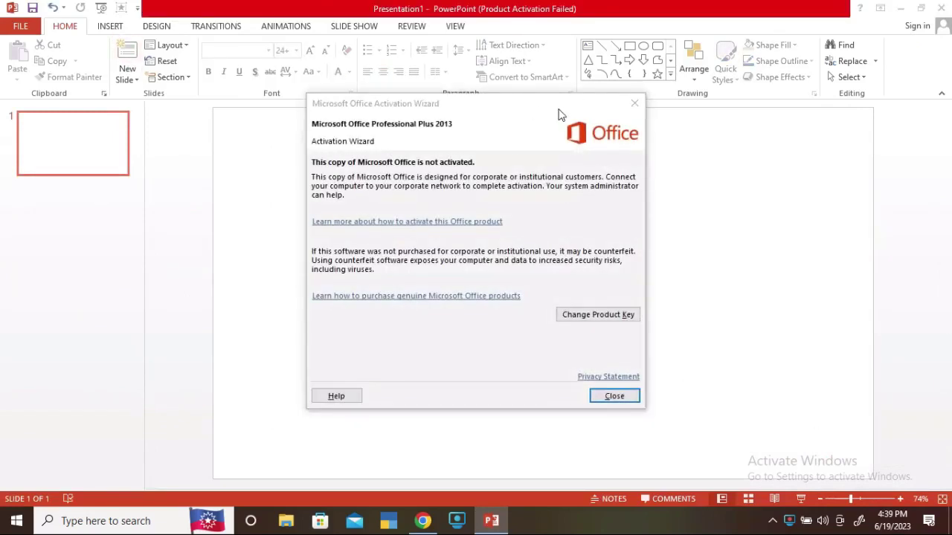
Draw a 2.76-inch blue circle near the slide centre.
{"action": "left_click", "coordinate": [634, 104]}
{"action": "left_click", "coordinate": [110, 26]}
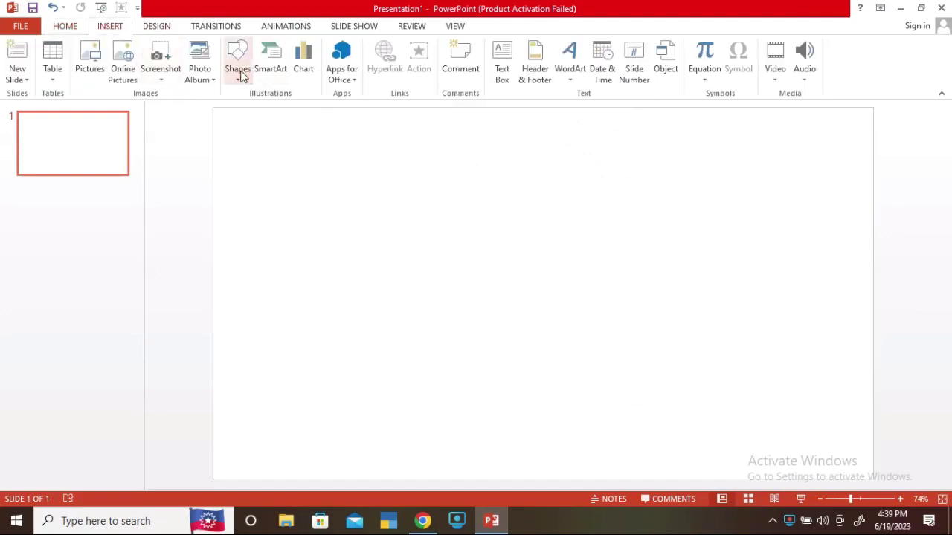
{"action": "left_click", "coordinate": [237, 66]}
{"action": "left_click", "coordinate": [288, 110]}
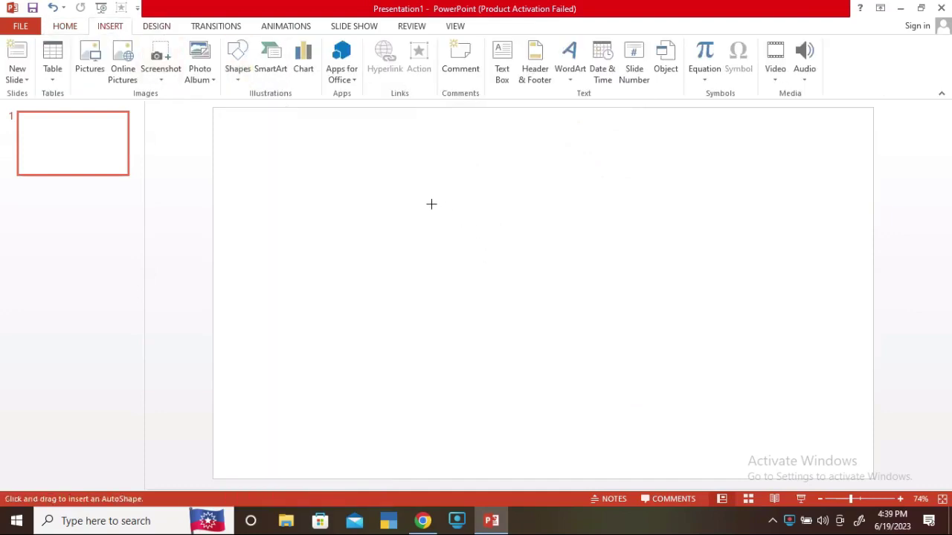
{"action": "left_click_drag", "start_coordinate": [435, 223], "coordinate": [569, 350]}
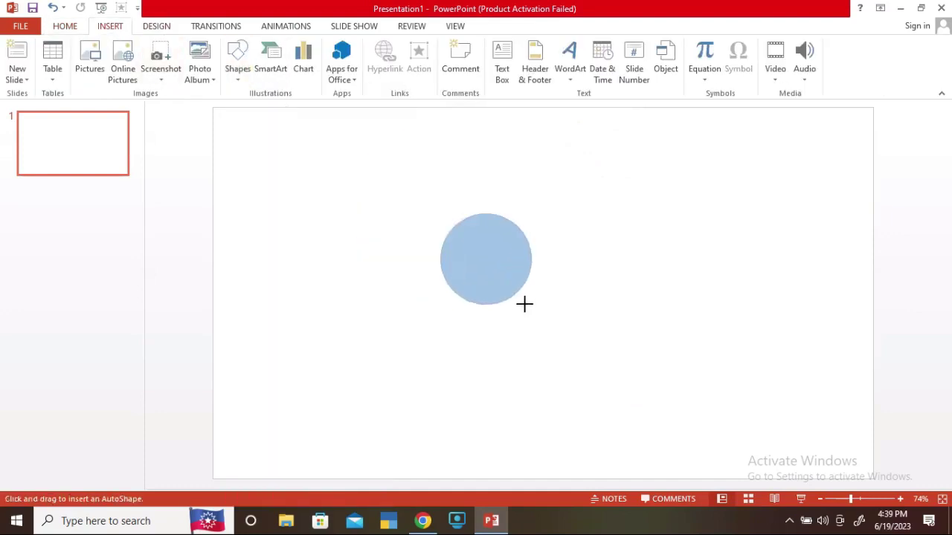
Add an overlapping copy of the circle beside it and select both circles.
{"action": "mouse_move", "coordinate": [529, 306]}
{"action": "left_mouse_down"}
{"action": "mouse_move", "coordinate": [493, 318]}
{"action": "mouse_move", "coordinate": [559, 304]}
{"action": "left_mouse_up"}
{"action": "left_click_drag", "start_coordinate": [384, 197], "coordinate": [697, 419]}
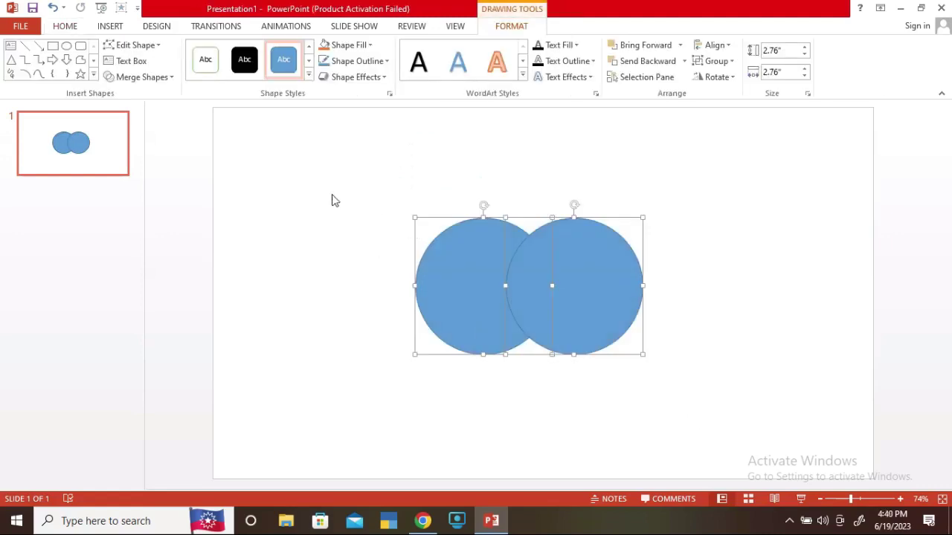
{"action": "left_click", "coordinate": [159, 78]}
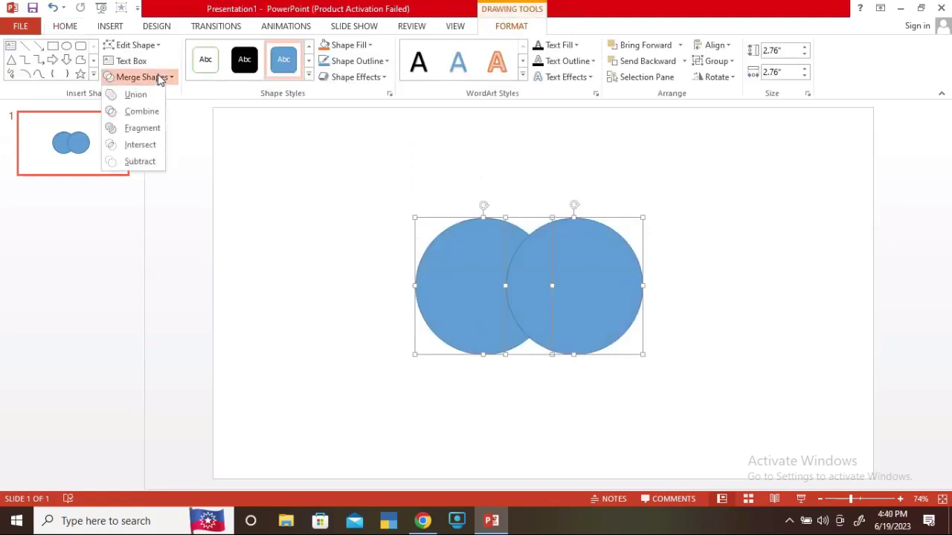
Intersect the circles into a lens-shaped petal filled red with no outline.
{"action": "left_click", "coordinate": [140, 145]}
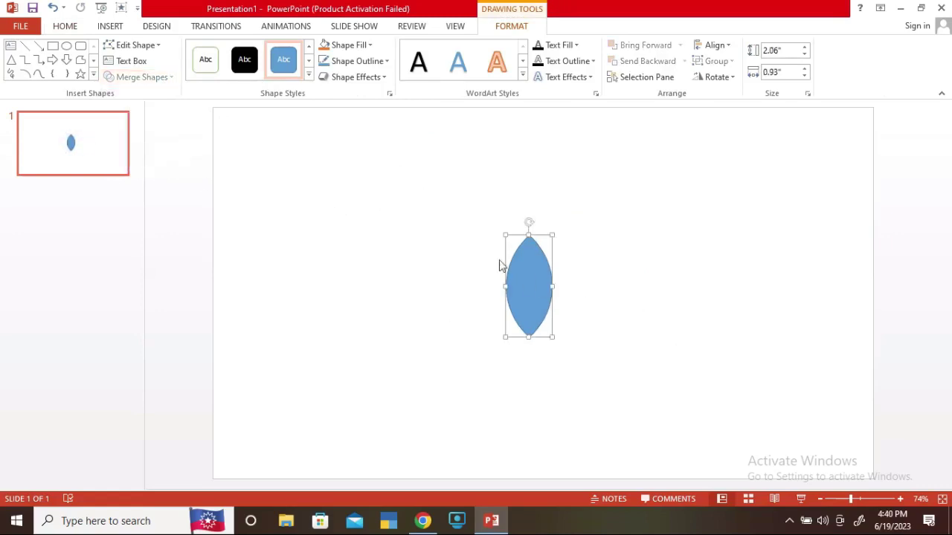
{"action": "left_click", "coordinate": [354, 49]}
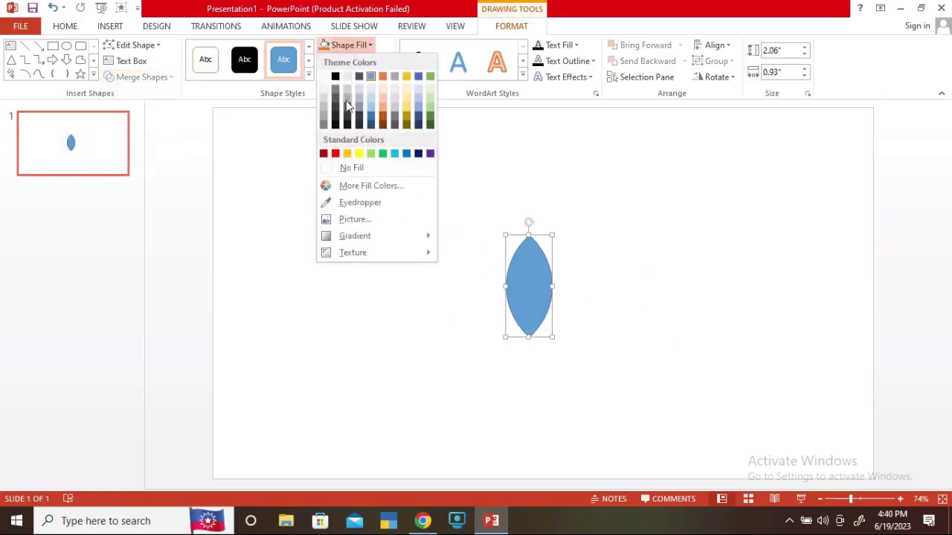
{"action": "left_click", "coordinate": [335, 154]}
{"action": "left_click", "coordinate": [346, 63]}
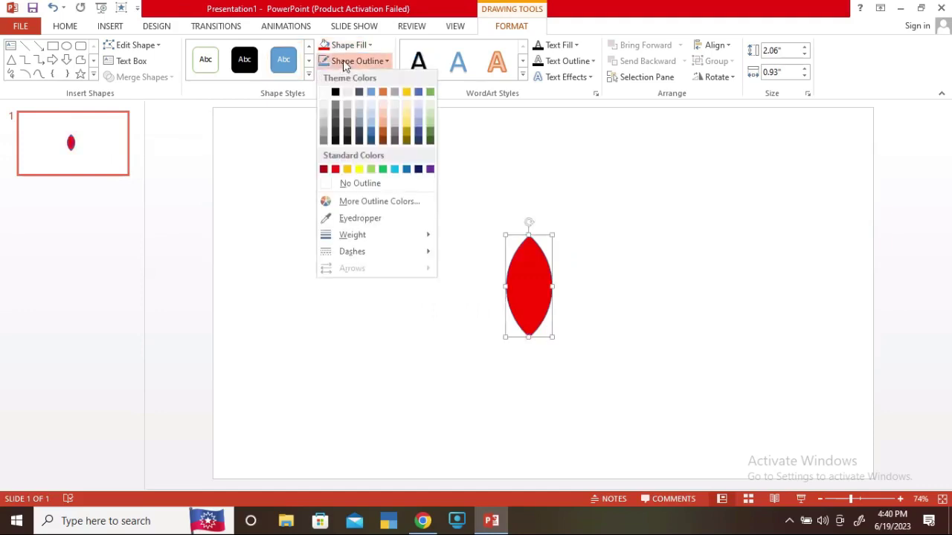
{"action": "left_click", "coordinate": [361, 184]}
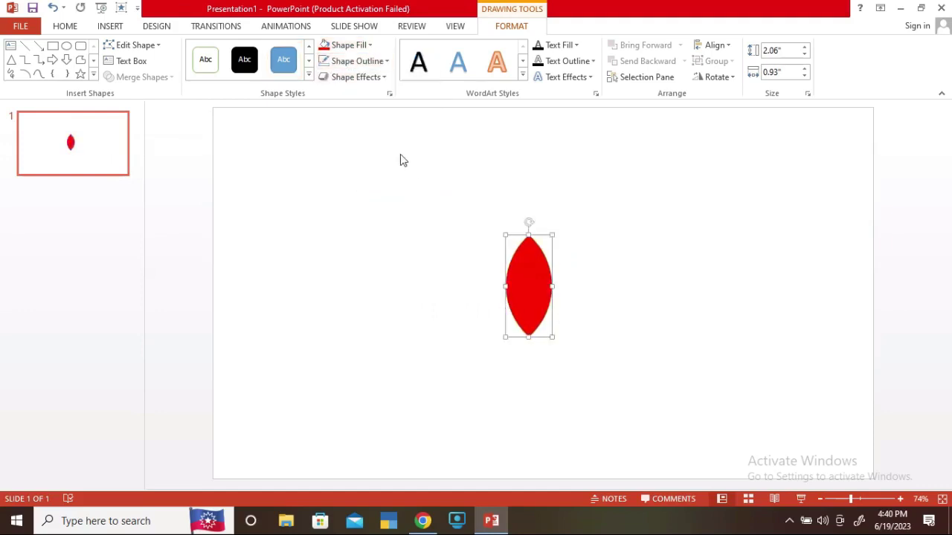
Bring up the full Format Shape settings for the petal's fill.
{"action": "left_click", "coordinate": [359, 46]}
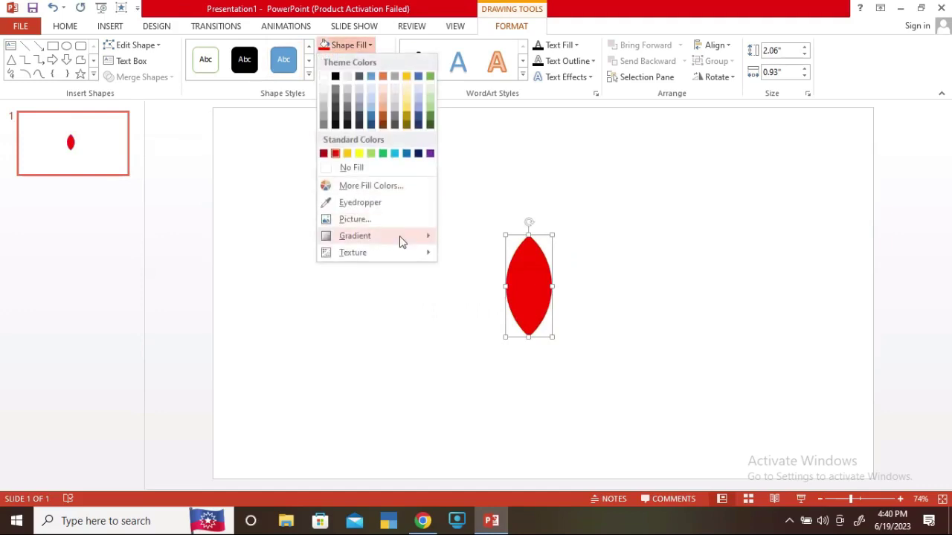
{"action": "mouse_move", "coordinate": [399, 236]}
{"action": "left_click", "coordinate": [512, 490]}
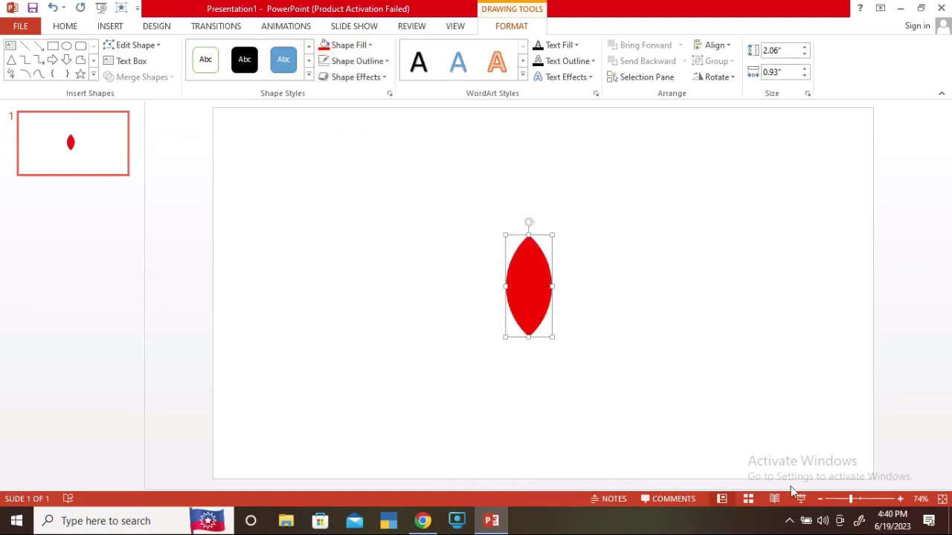
Set the petal's transparency to 42% and place a copy directly below it.
{"action": "left_click_drag", "start_coordinate": [844, 342], "coordinate": [856, 343]}
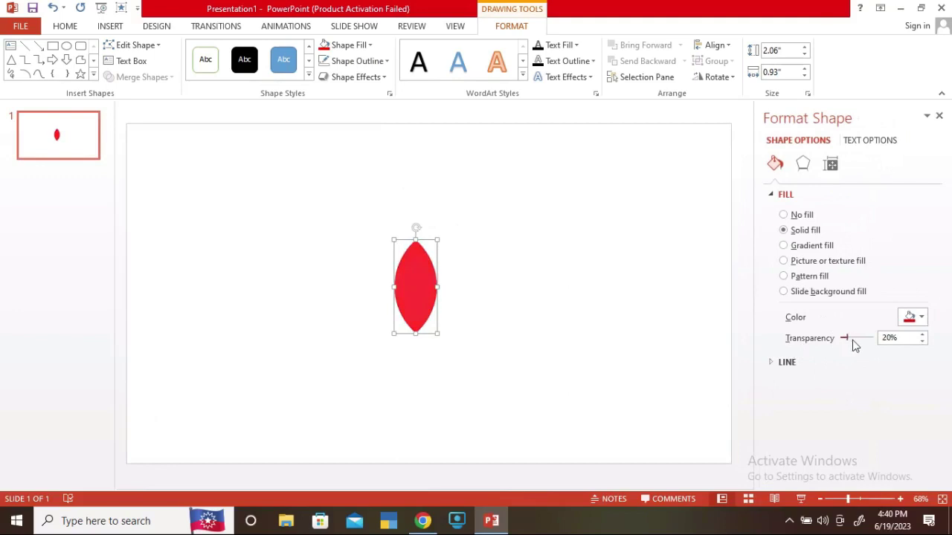
{"action": "left_click", "coordinate": [529, 314]}
{"action": "left_click", "coordinate": [429, 313]}
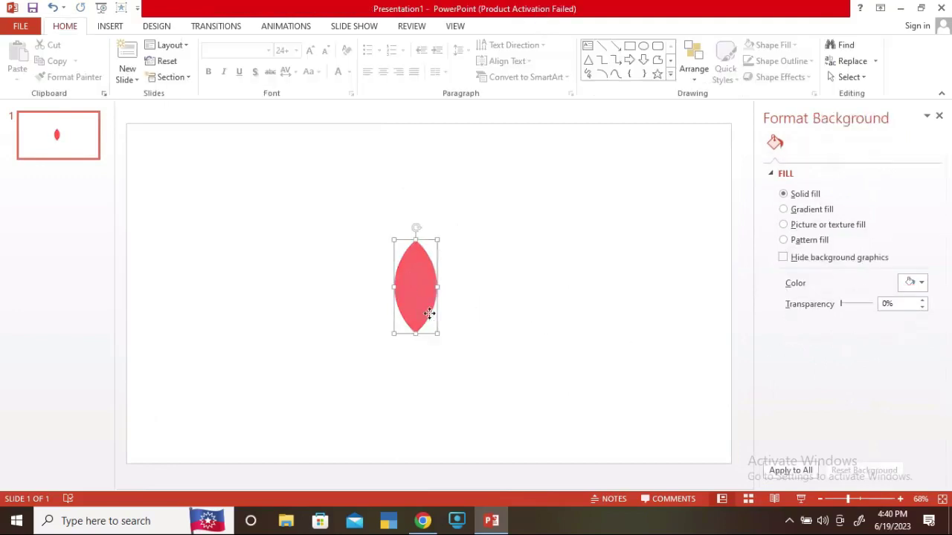
{"action": "left_click_drag", "start_coordinate": [429, 313], "coordinate": [426, 366]}
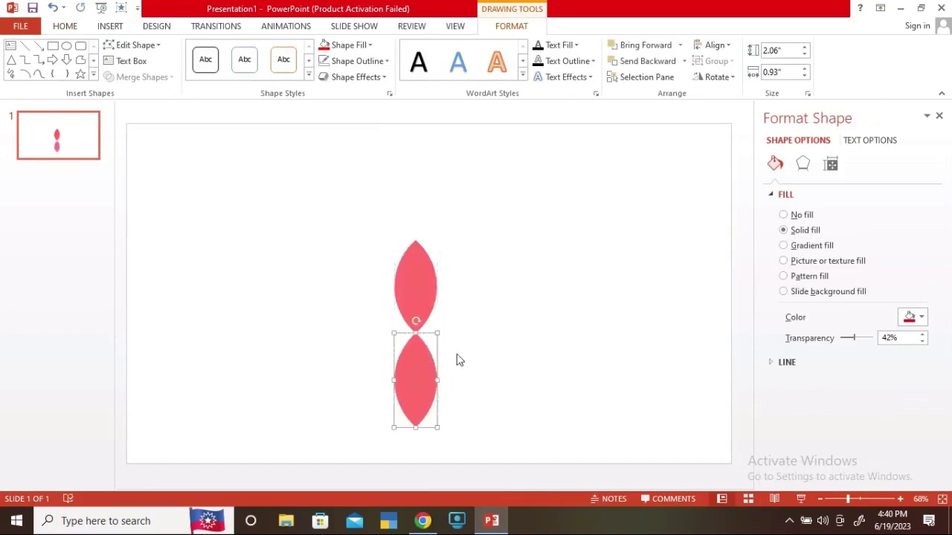
Group the two petals and select the lower petal within the group.
{"action": "left_click_drag", "start_coordinate": [331, 202], "coordinate": [477, 449]}
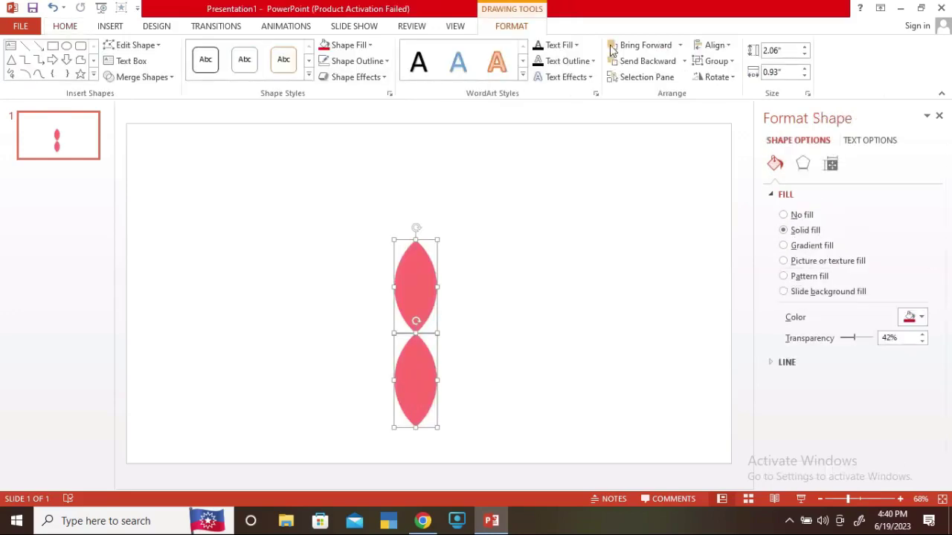
{"action": "left_click", "coordinate": [715, 62]}
{"action": "left_click", "coordinate": [724, 79]}
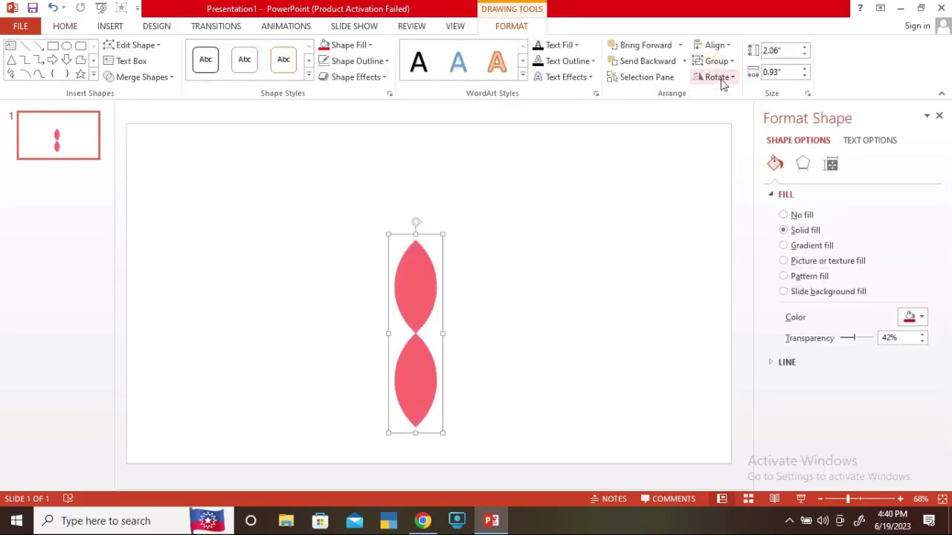
{"action": "left_click", "coordinate": [420, 374]}
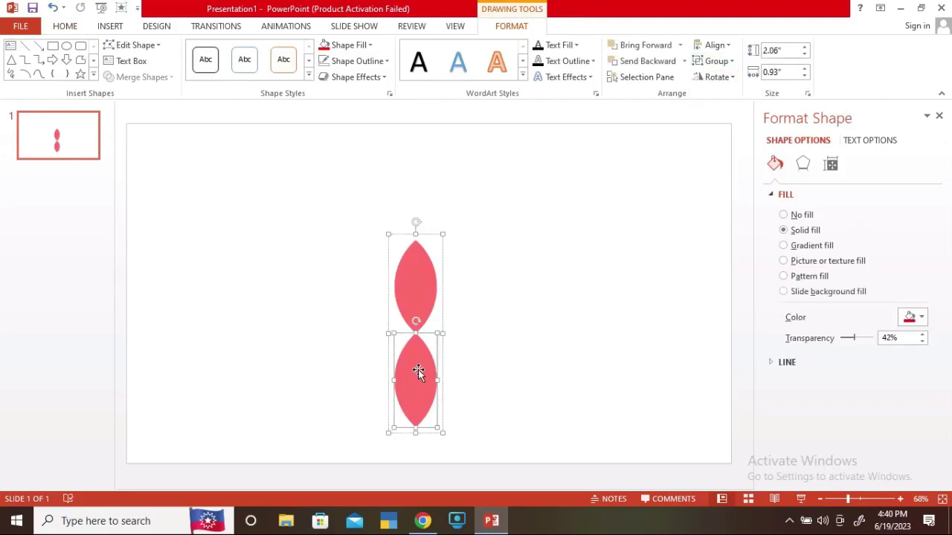
Give the lower petal No Fill and move the group up and right.
{"action": "left_click", "coordinate": [349, 45]}
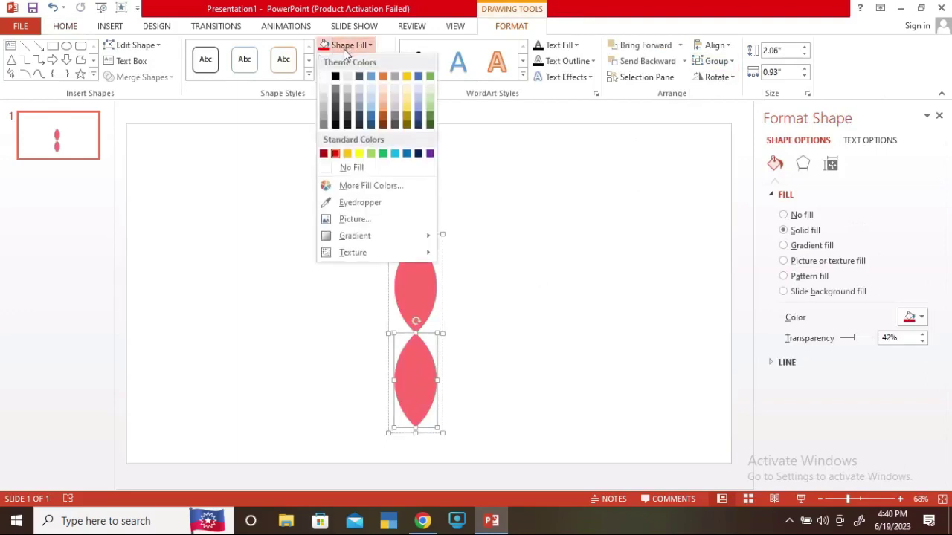
{"action": "left_click", "coordinate": [351, 167]}
{"action": "left_click", "coordinate": [510, 291]}
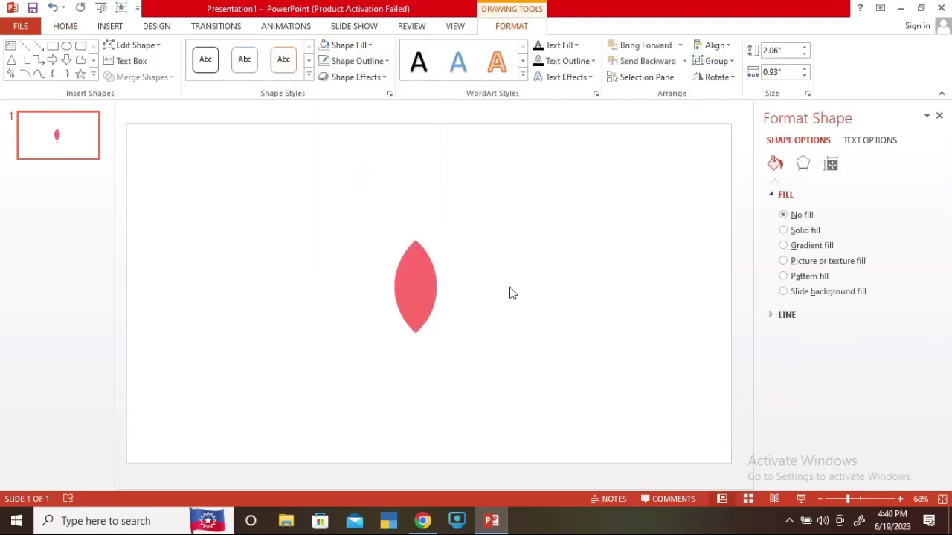
{"action": "left_click", "coordinate": [424, 299]}
{"action": "left_click_drag", "start_coordinate": [425, 332], "coordinate": [456, 313]}
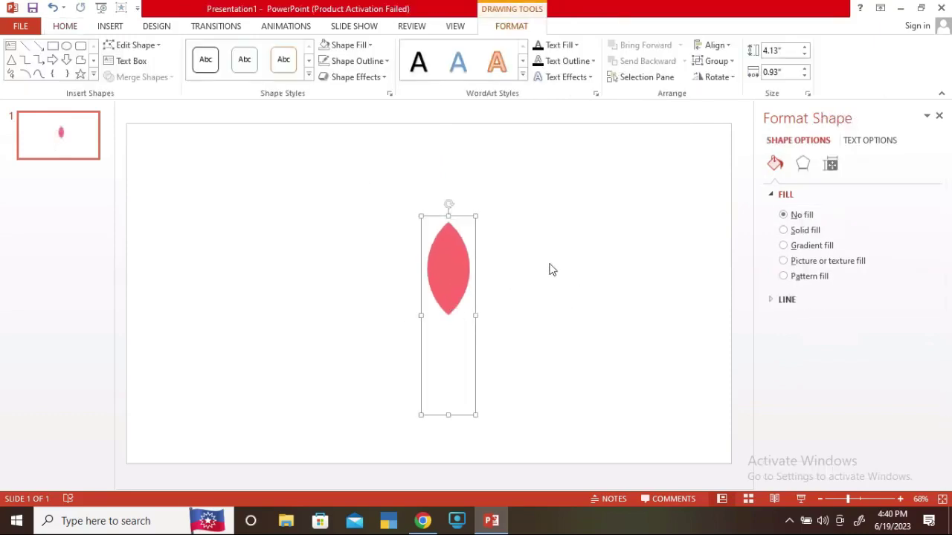
Align the petal group middle and centre on the slide, then close the formatting pane.
{"action": "left_click", "coordinate": [714, 45]}
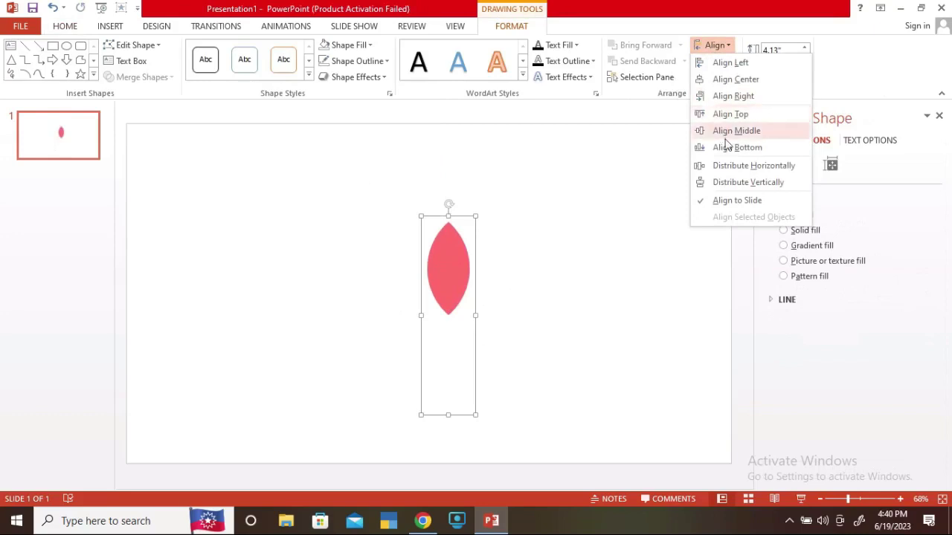
{"action": "left_click", "coordinate": [721, 137]}
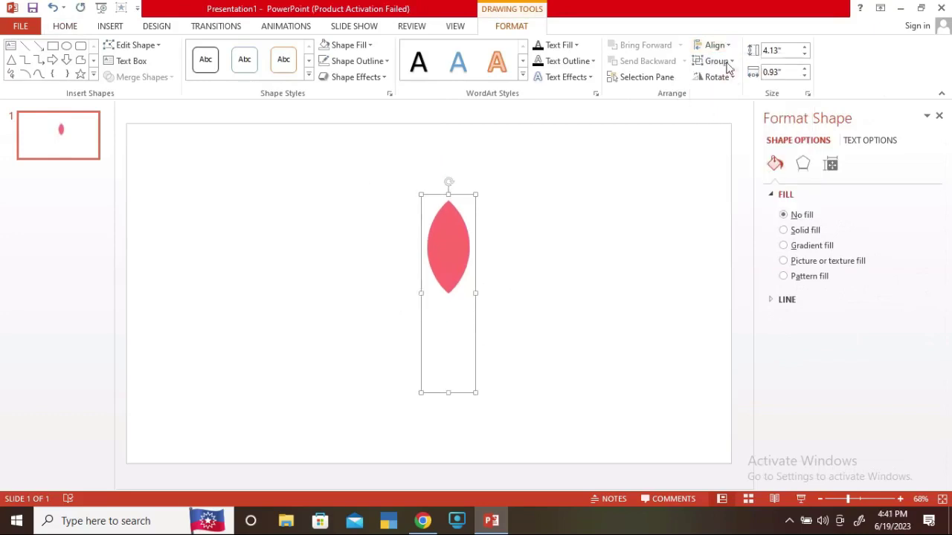
{"action": "left_click", "coordinate": [714, 45]}
{"action": "left_click", "coordinate": [723, 79]}
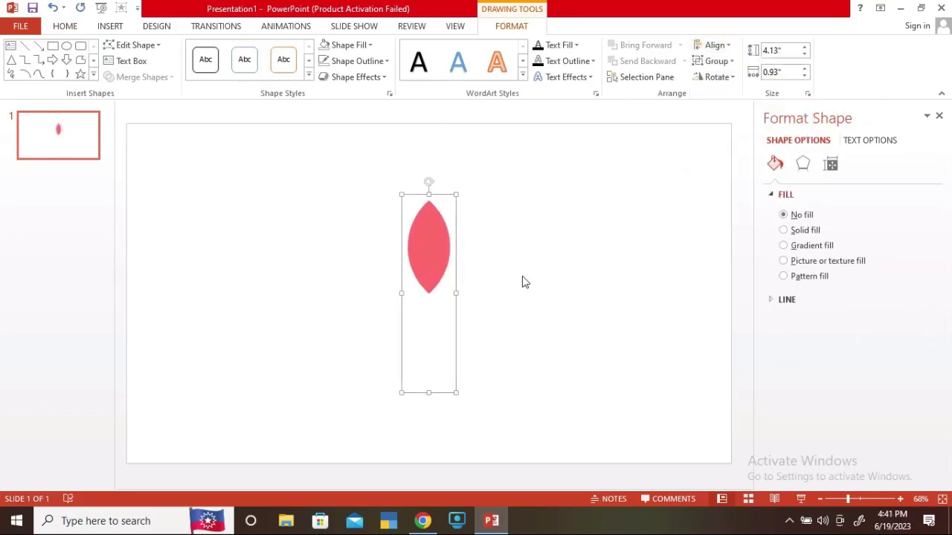
{"action": "left_click", "coordinate": [601, 268]}
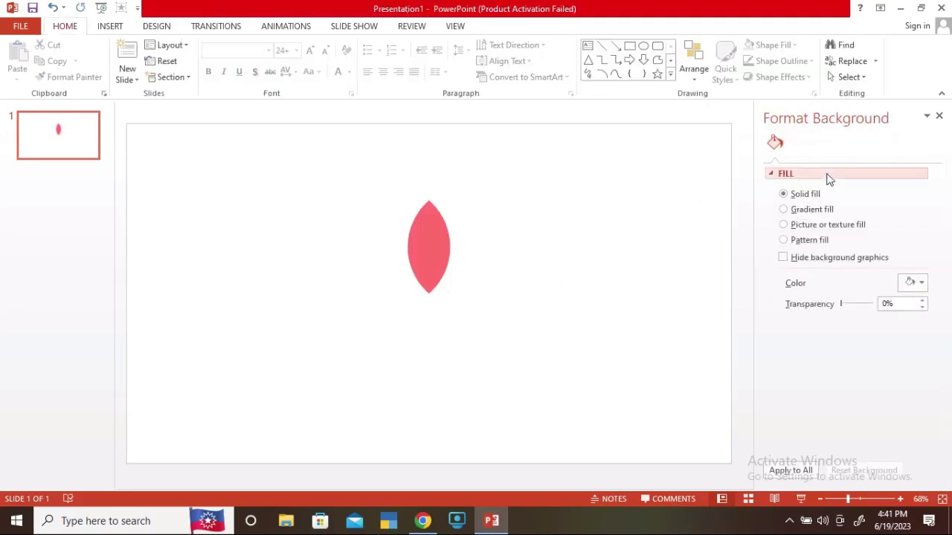
{"action": "left_click", "coordinate": [938, 118]}
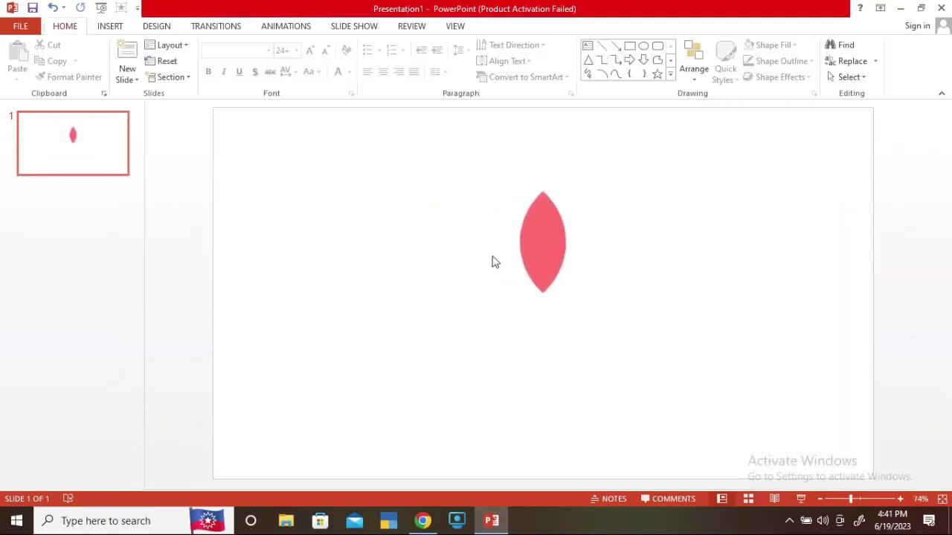
Place a duplicate petal group to the right, apply Spin to it, and show the Animation Pane.
{"action": "left_click", "coordinate": [552, 265]}
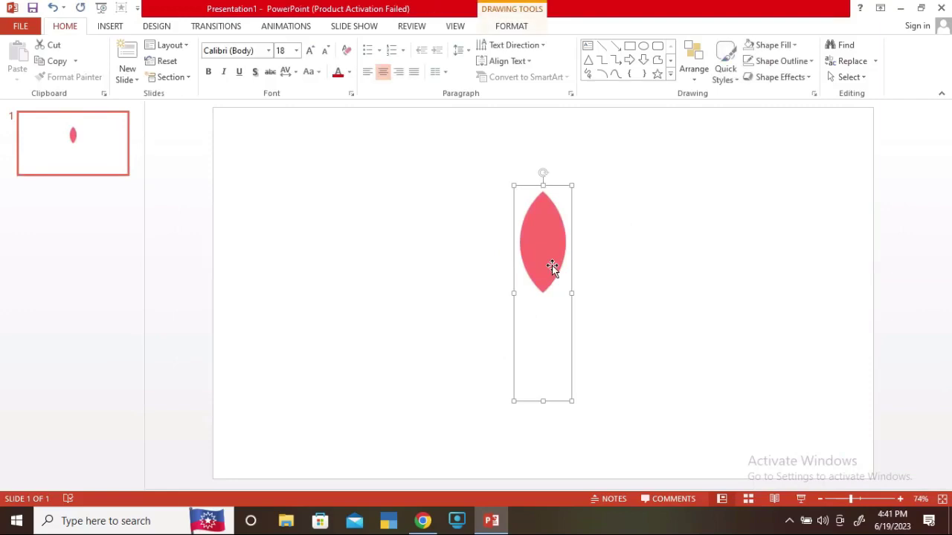
{"action": "left_click_drag", "start_coordinate": [558, 267], "coordinate": [617, 267]}
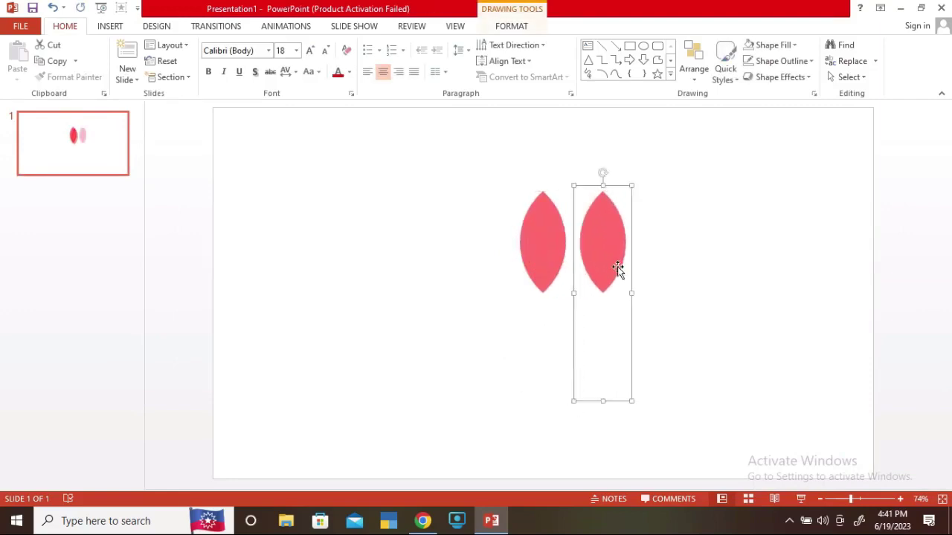
{"action": "left_click", "coordinate": [303, 31]}
{"action": "left_click", "coordinate": [506, 81]}
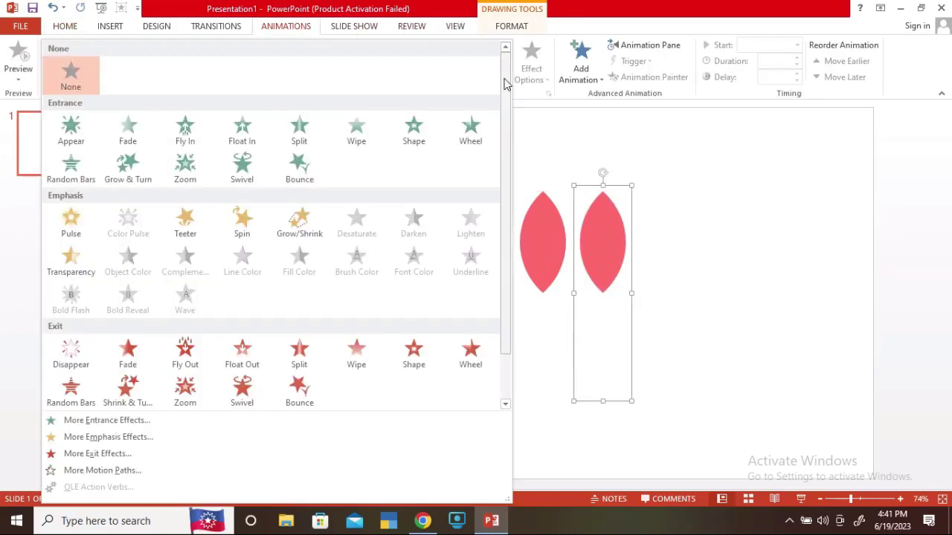
{"action": "left_click", "coordinate": [243, 223]}
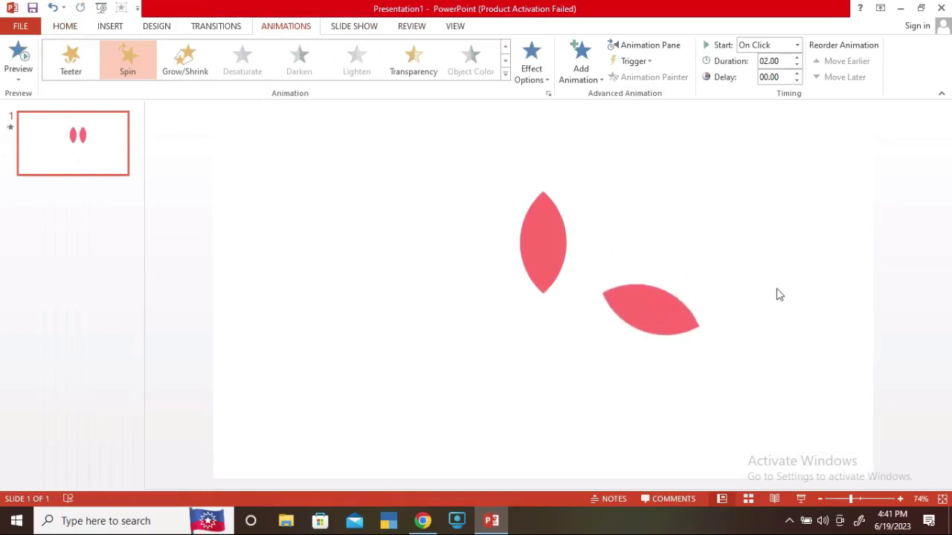
{"action": "left_click", "coordinate": [645, 44]}
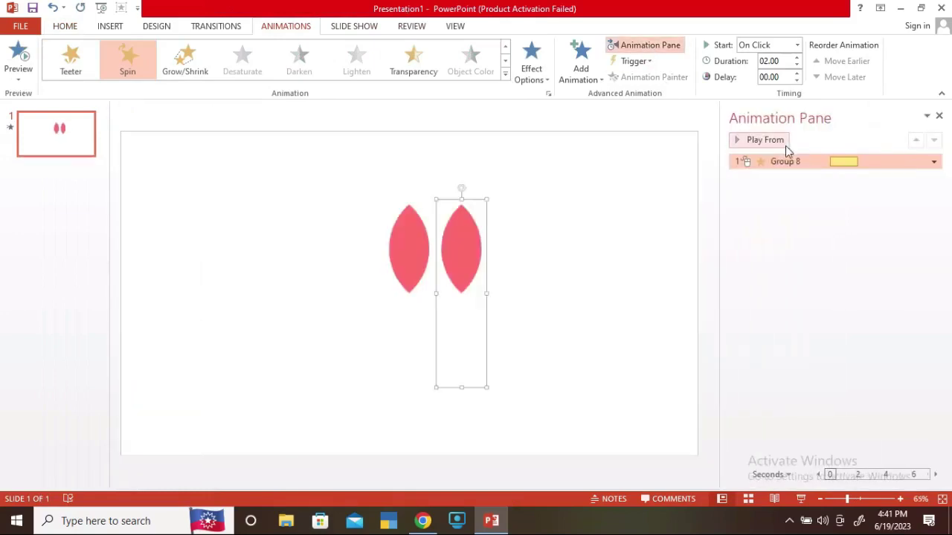
Set the Group 8 spin amount to a custom 30° clockwise.
{"action": "double_click", "coordinate": [789, 161]}
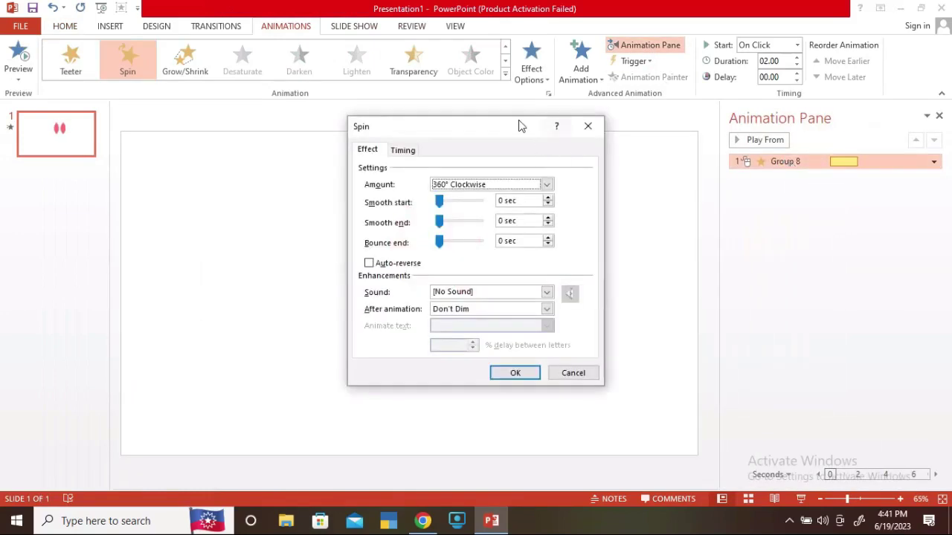
{"action": "left_click_drag", "start_coordinate": [520, 126], "coordinate": [825, 195]}
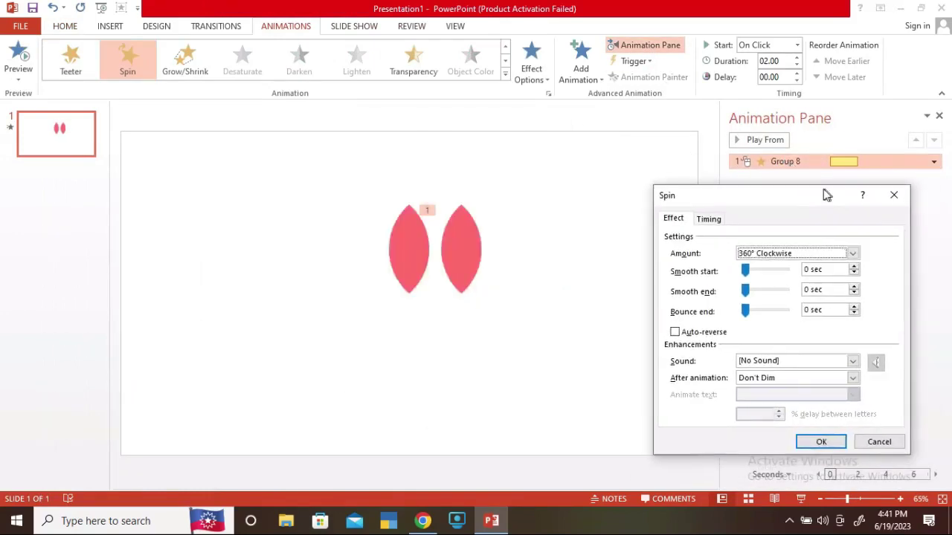
{"action": "left_click", "coordinate": [853, 254]}
{"action": "type", "text": "30"}
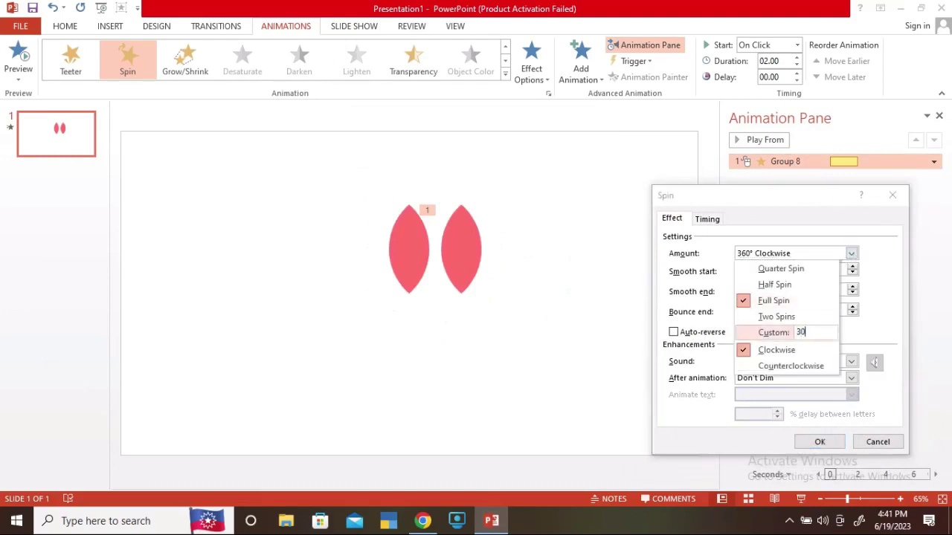
{"action": "key", "text": "Return"}
Time the spin to start With Previous and last 1 second (Fast).
{"action": "left_click", "coordinate": [707, 219]}
{"action": "left_click", "coordinate": [797, 240]}
{"action": "left_click", "coordinate": [751, 264]}
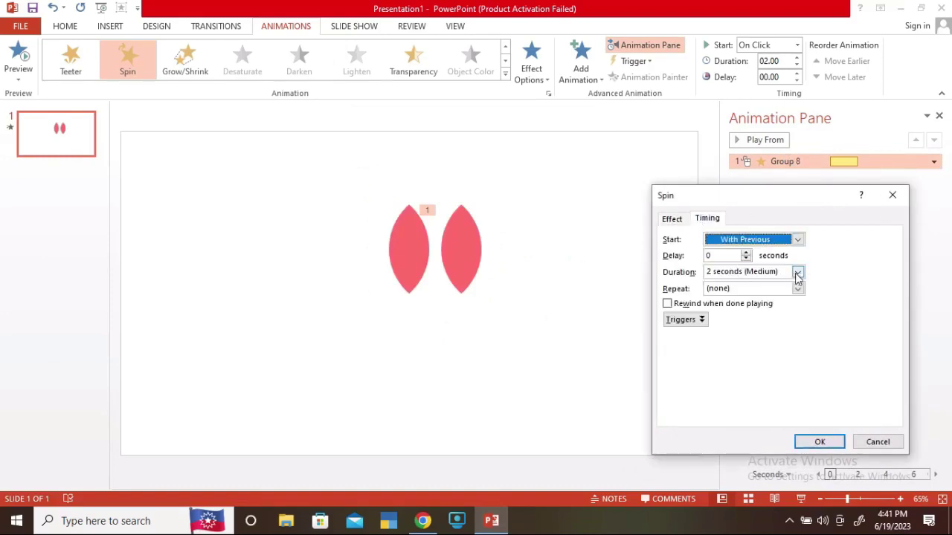
{"action": "left_click", "coordinate": [798, 272]}
{"action": "left_click", "coordinate": [781, 311]}
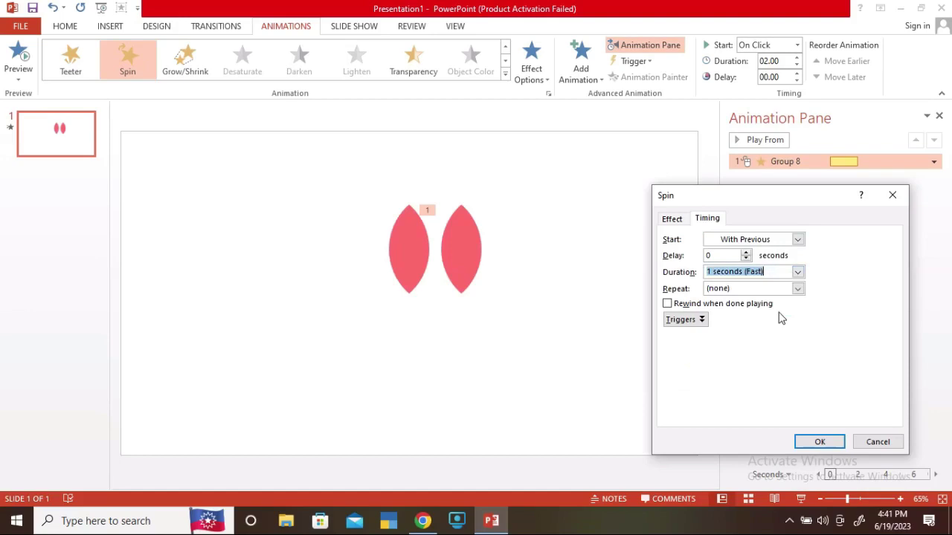
{"action": "left_click", "coordinate": [820, 441]}
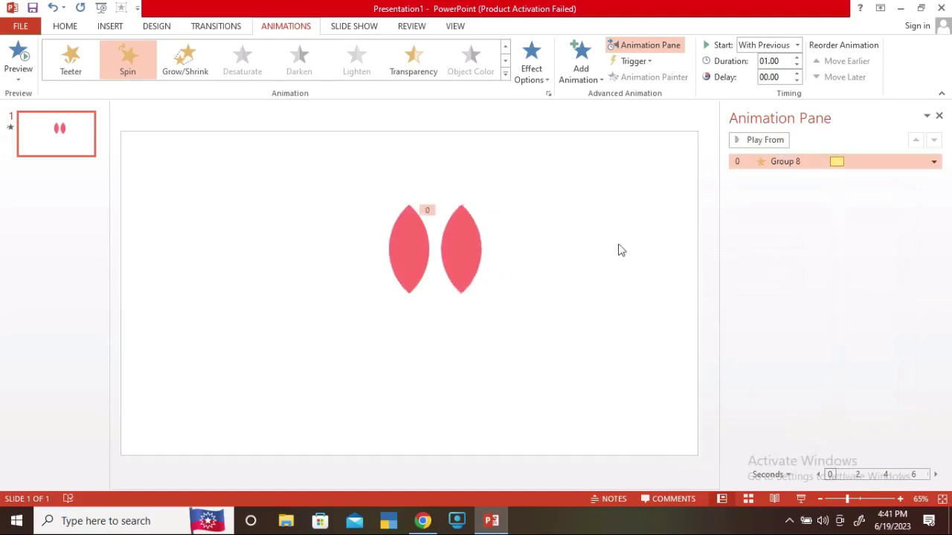
{"action": "left_click", "coordinate": [470, 262]}
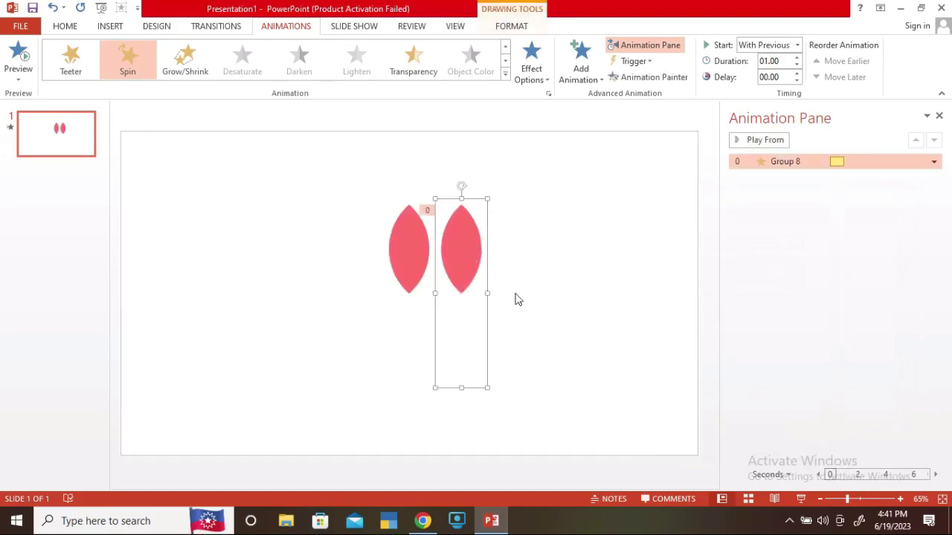
Copy the spinning petal to the left, set its spin to 30° counterclockwise, and preview.
{"action": "left_click_drag", "start_coordinate": [476, 279], "coordinate": [356, 275]}
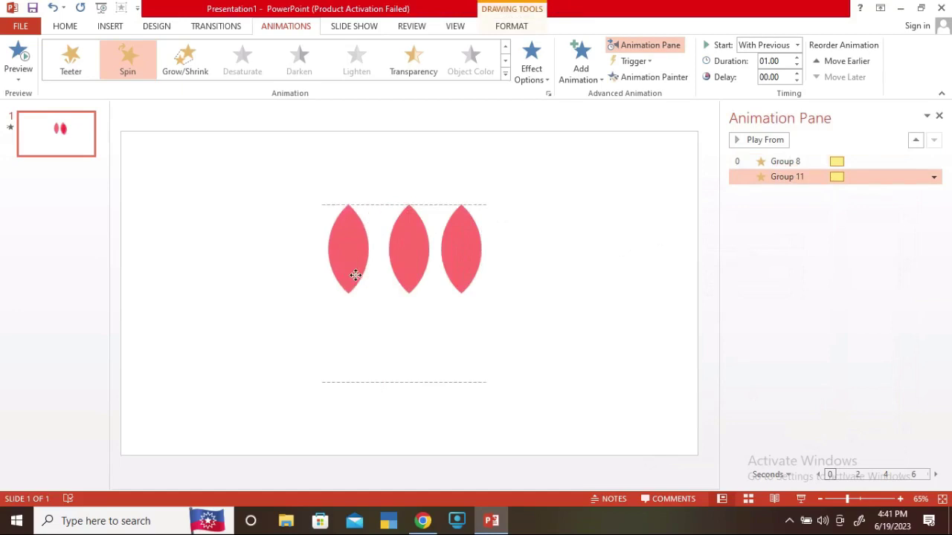
{"action": "double_click", "coordinate": [791, 183]}
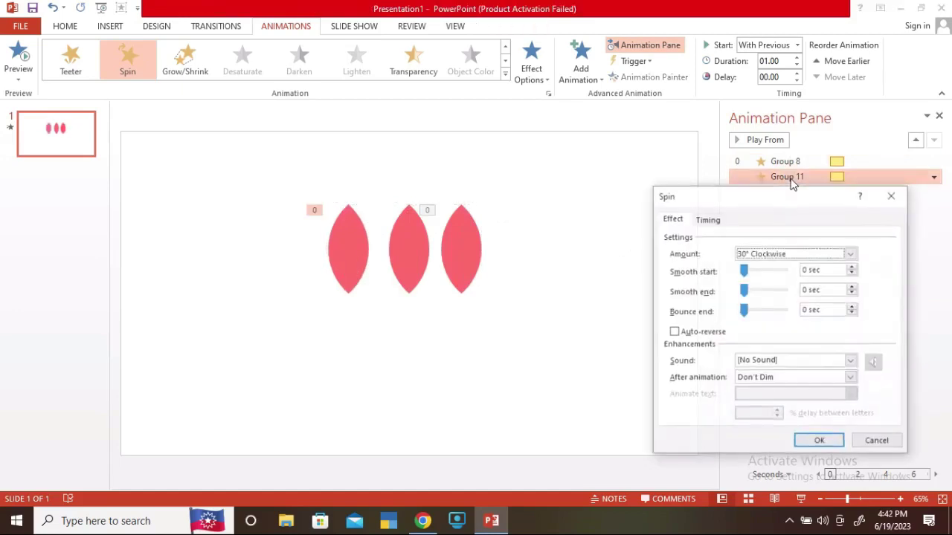
{"action": "left_click", "coordinate": [785, 255]}
{"action": "left_click", "coordinate": [810, 366]}
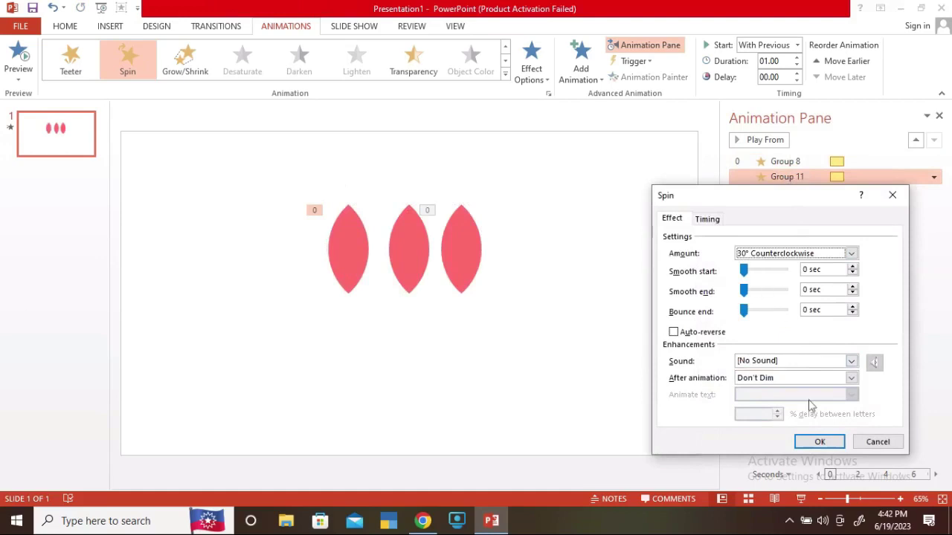
{"action": "left_click", "coordinate": [707, 219]}
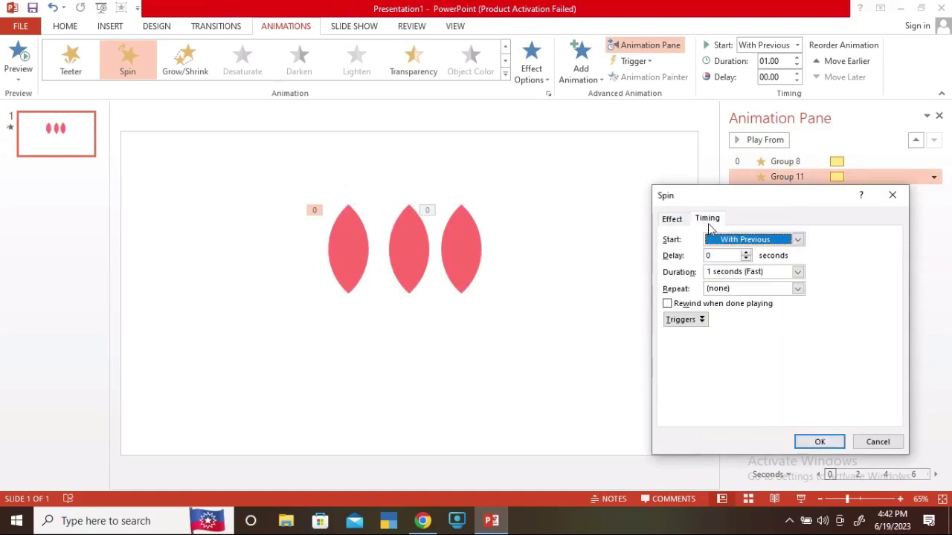
{"action": "left_click", "coordinate": [820, 442]}
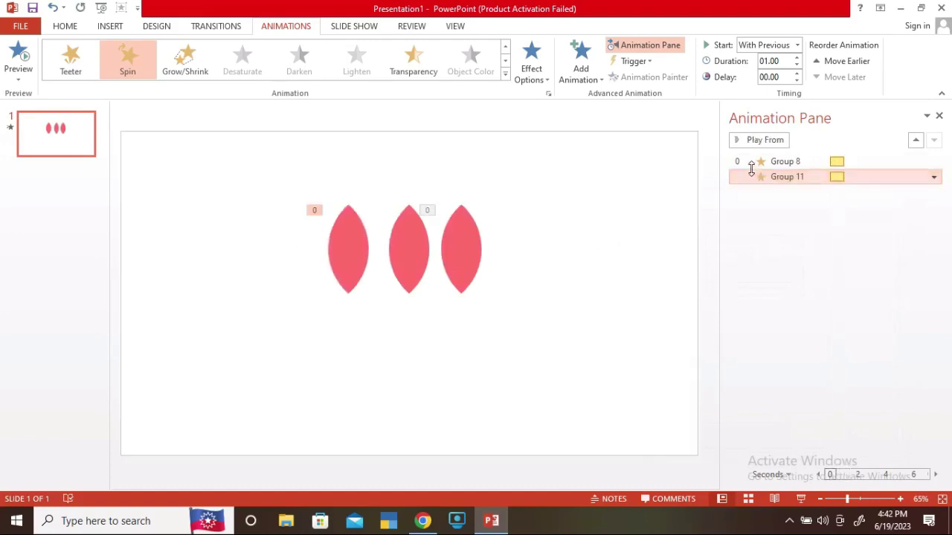
{"action": "left_click", "coordinate": [752, 162]}
{"action": "left_click", "coordinate": [758, 141]}
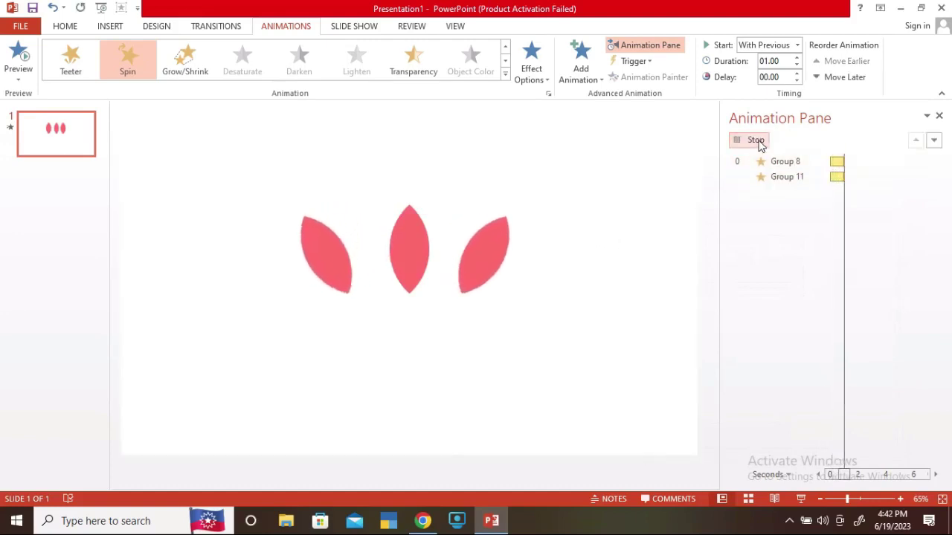
Duplicate the right petal group and place the copy further right as a fourth petal.
{"action": "left_click", "coordinate": [580, 251]}
{"action": "left_click", "coordinate": [476, 260]}
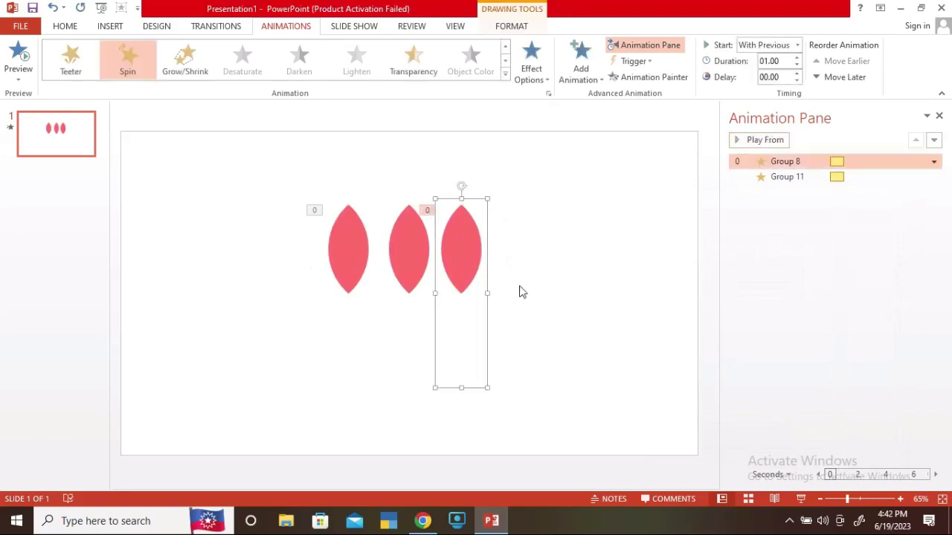
{"action": "key", "text": "ctrl+d"}
{"action": "left_click_drag", "start_coordinate": [477, 282], "coordinate": [522, 277]}
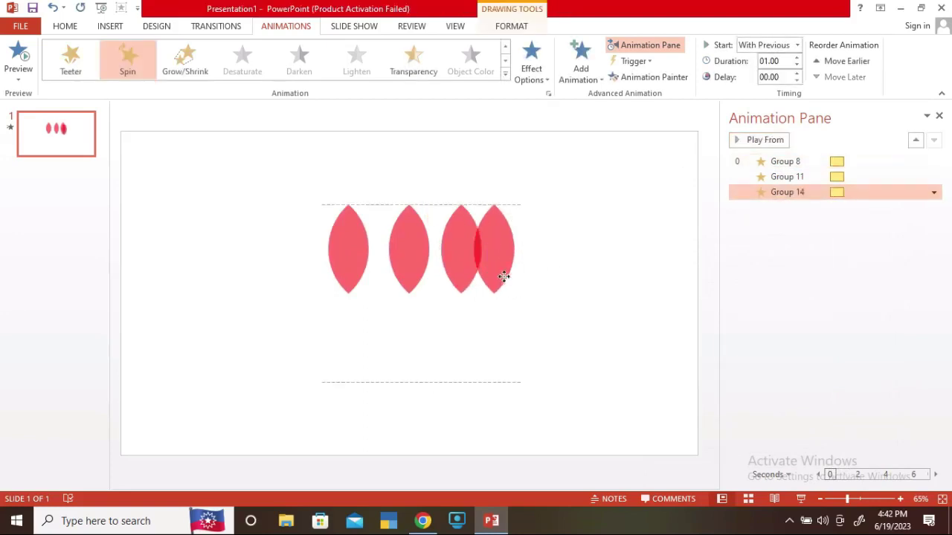
Give the Group 14 petal a 45° clockwise spin with a 0.5-second delay.
{"action": "double_click", "coordinate": [777, 192]}
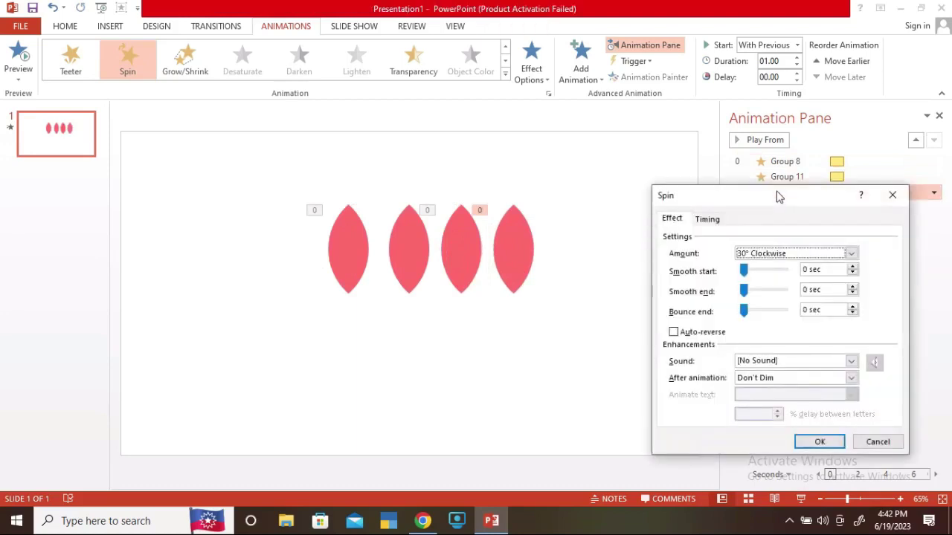
{"action": "left_click", "coordinate": [788, 257]}
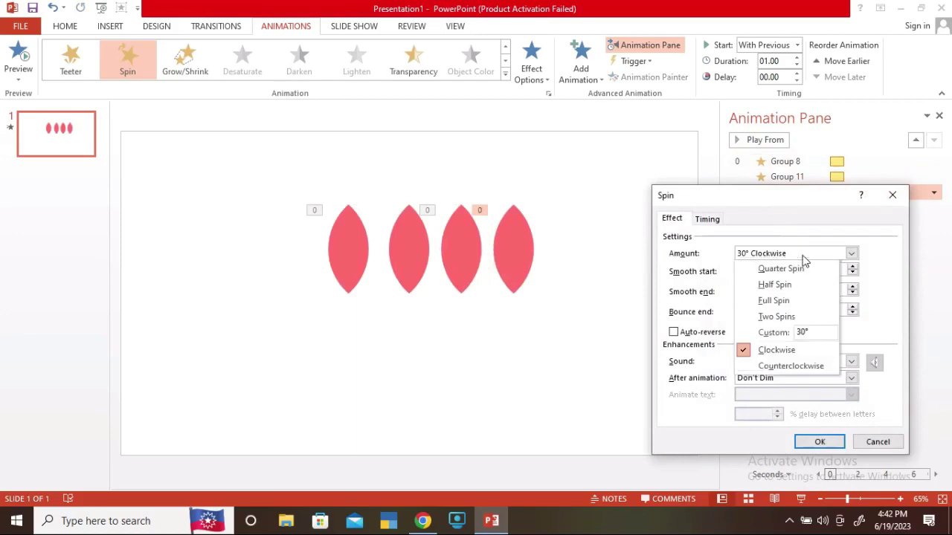
{"action": "left_click", "coordinate": [801, 332]}
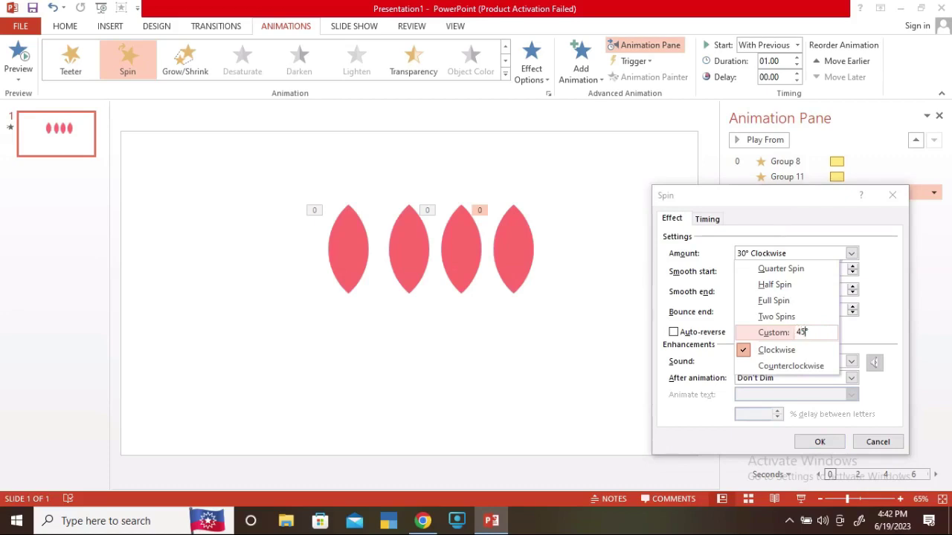
{"action": "key", "text": "Return"}
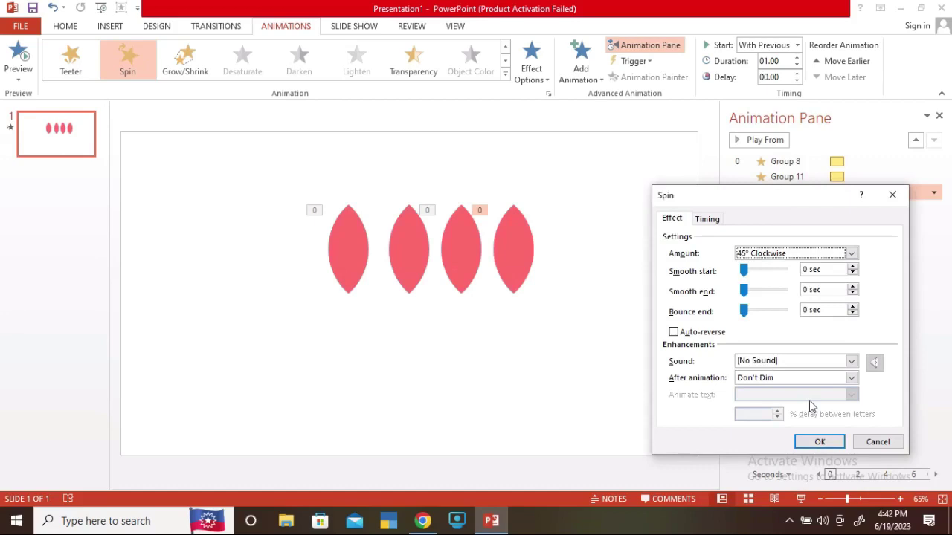
{"action": "left_click", "coordinate": [708, 219]}
{"action": "left_click", "coordinate": [719, 255]}
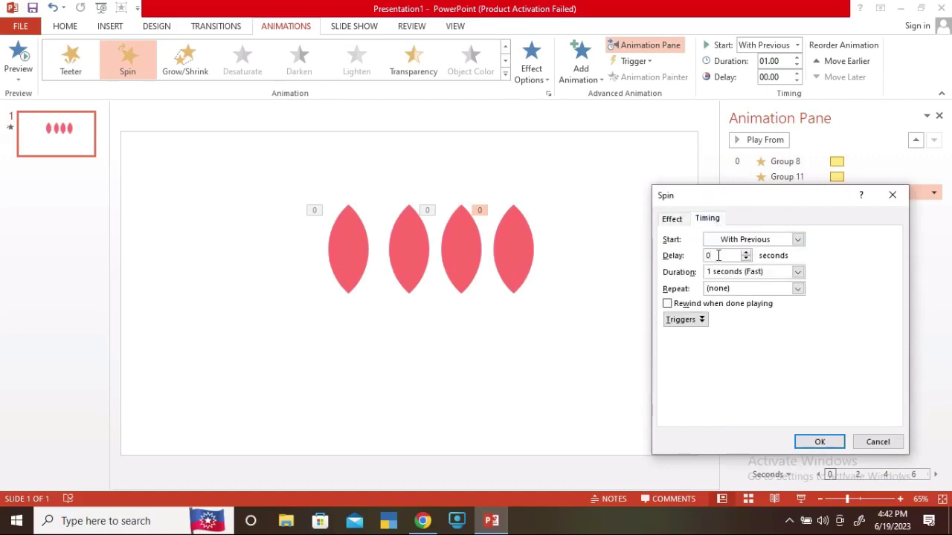
{"action": "left_click", "coordinate": [819, 442]}
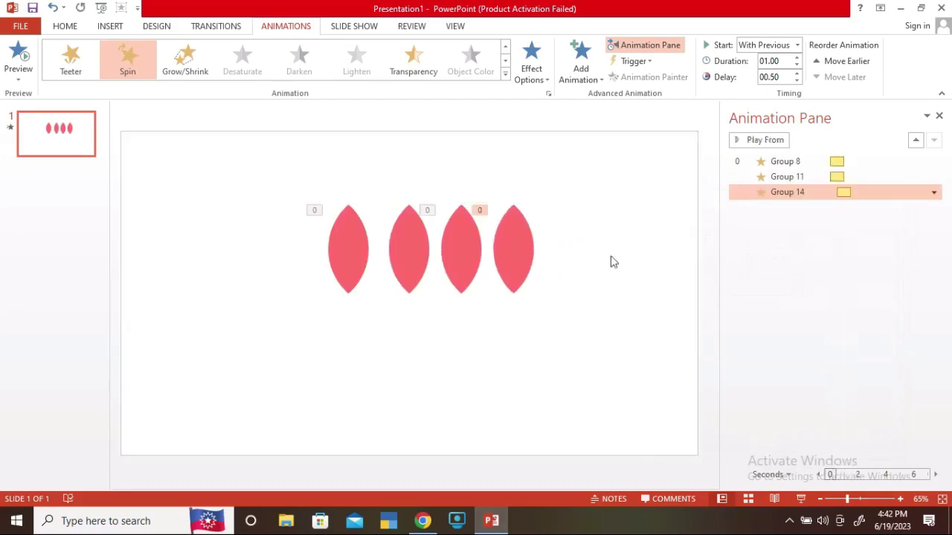
Duplicate the leftmost petal group and place the copy further left as a fifth petal.
{"action": "left_click", "coordinate": [360, 260]}
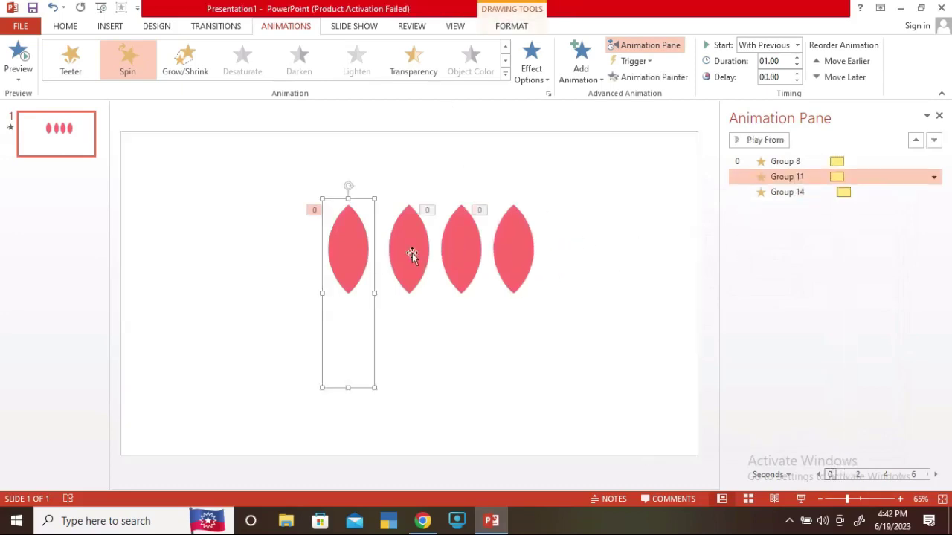
{"action": "key", "text": "ctrl+d"}
{"action": "left_click_drag", "start_coordinate": [361, 276], "coordinate": [300, 284]}
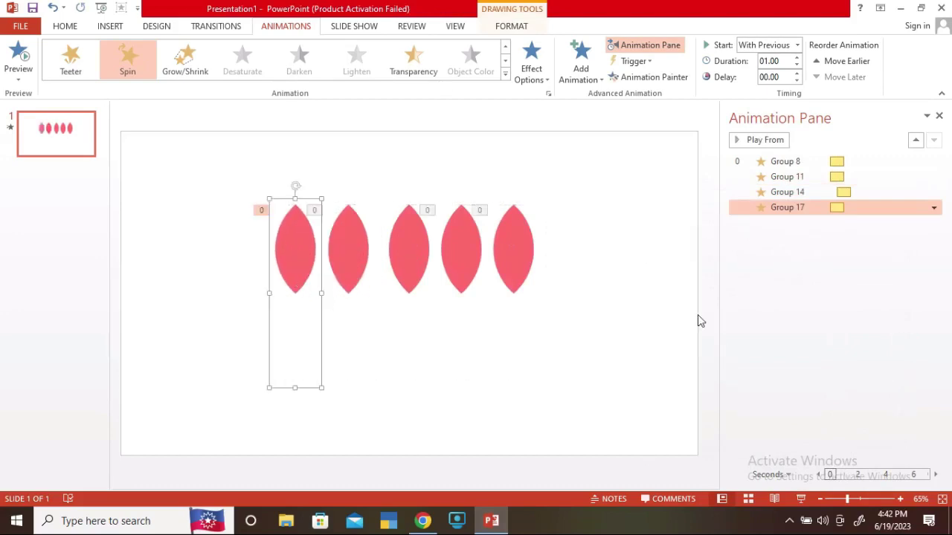
Set the Group 17 spin to 45° counterclockwise with a 0.5-second delay.
{"action": "double_click", "coordinate": [760, 208]}
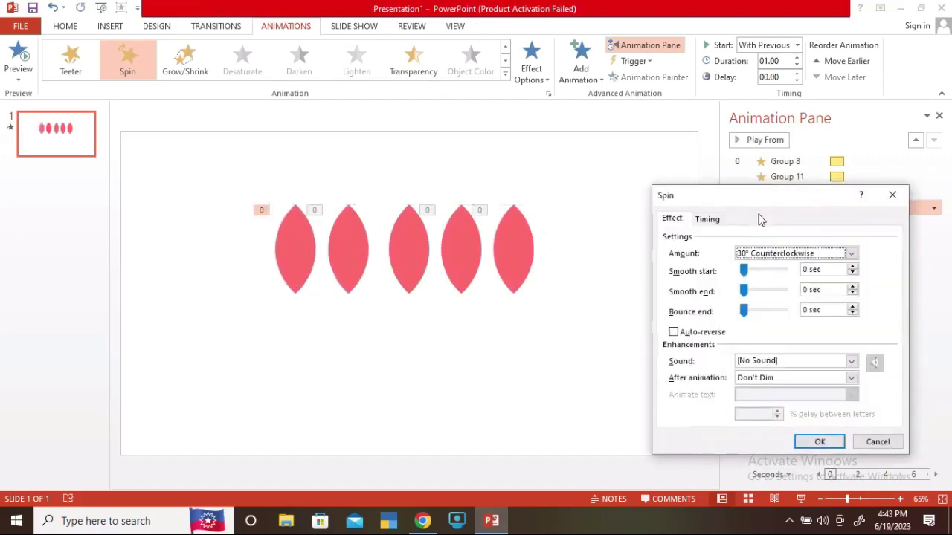
{"action": "left_click", "coordinate": [851, 253]}
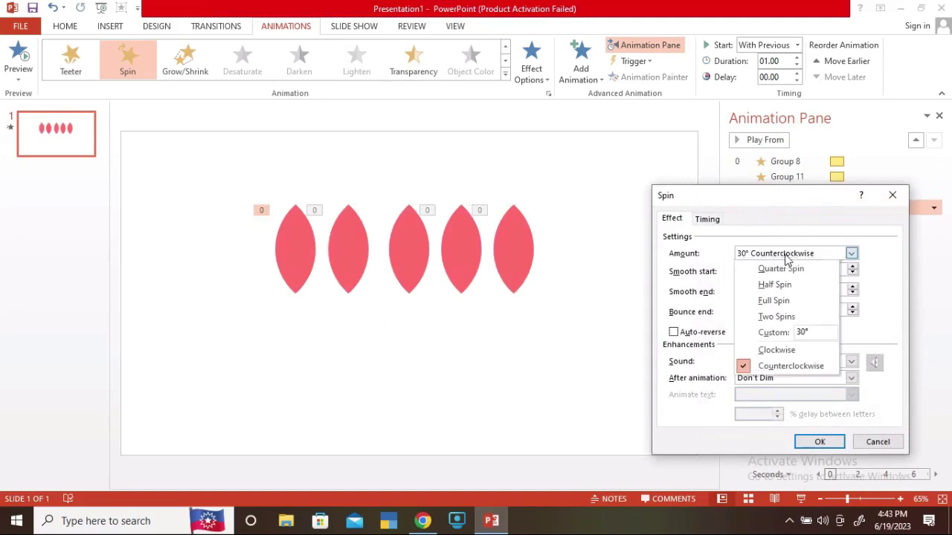
{"action": "left_click", "coordinate": [802, 334]}
{"action": "type", "text": "45"}
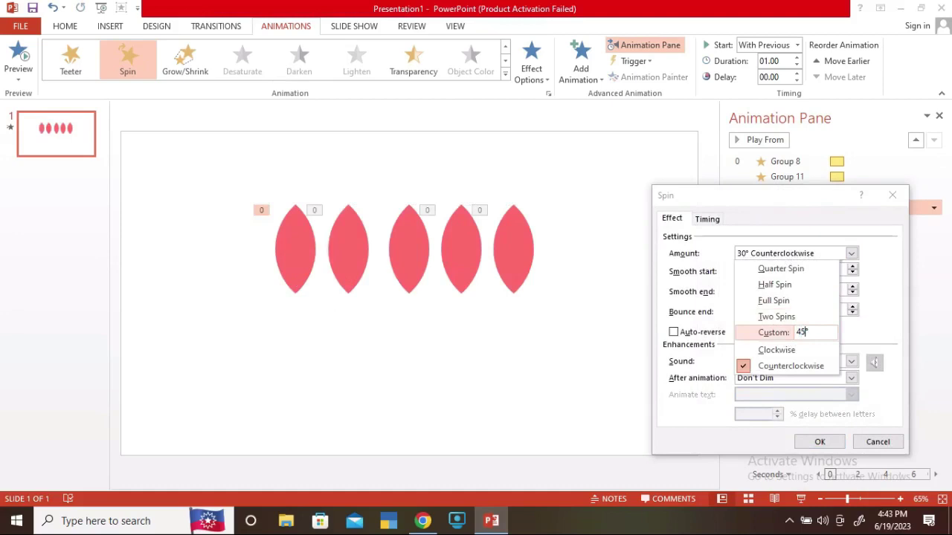
{"action": "key", "text": "Return"}
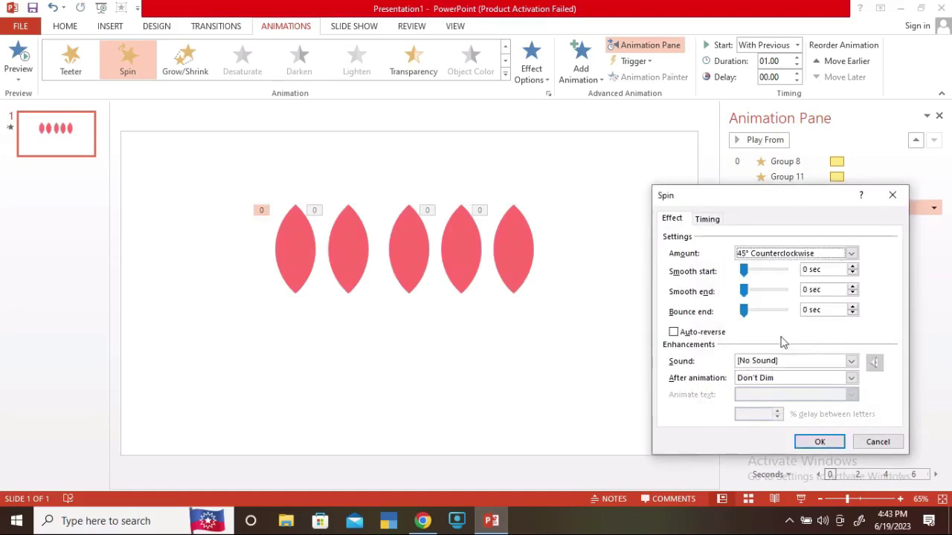
{"action": "left_click", "coordinate": [707, 220]}
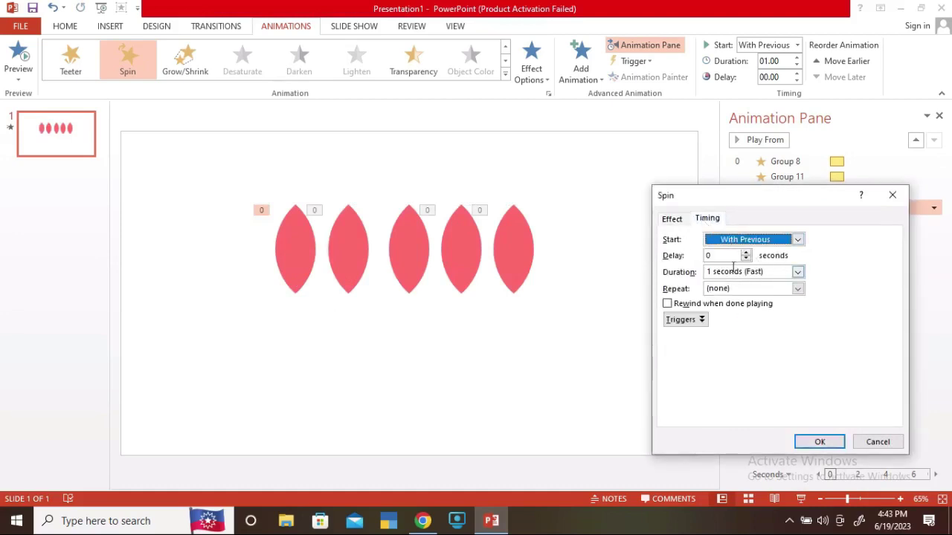
{"action": "left_click", "coordinate": [722, 255]}
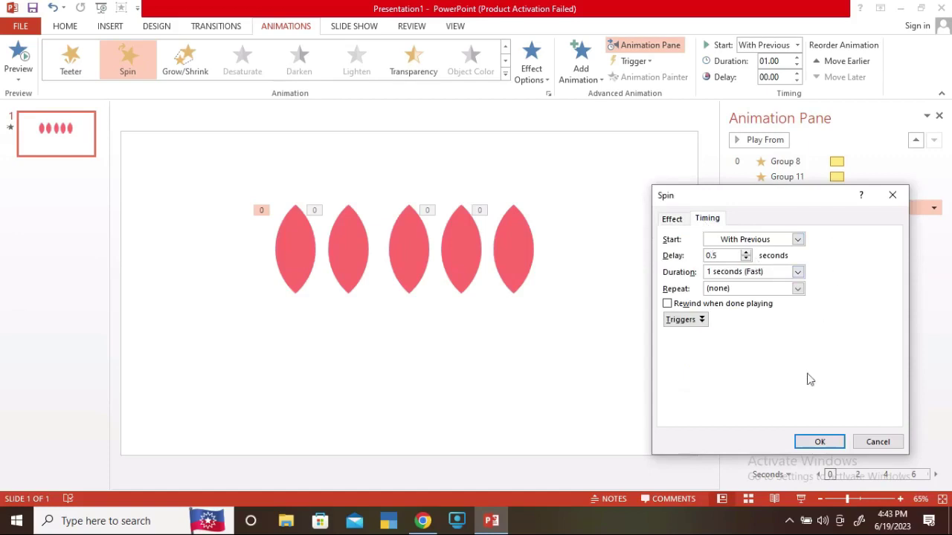
{"action": "left_click", "coordinate": [820, 443]}
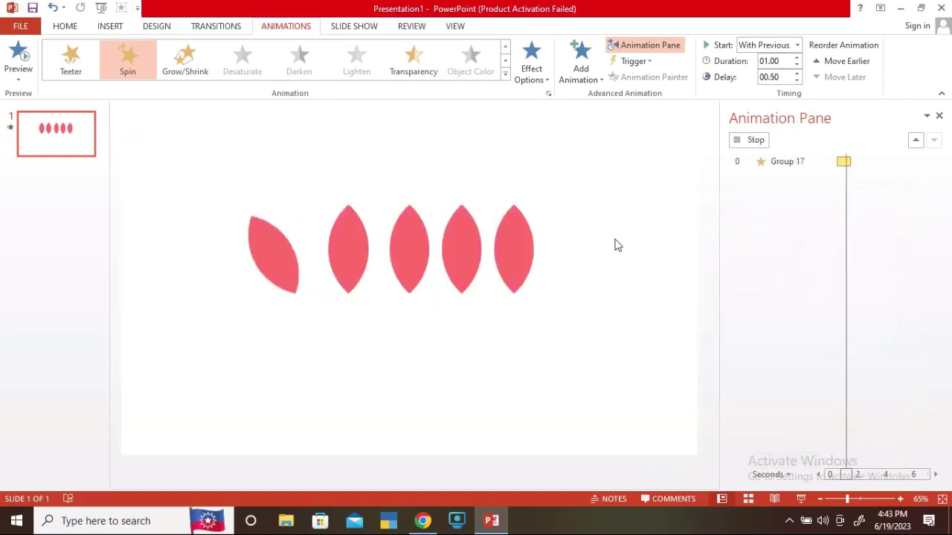
Select the five petal groups and preview their animations.
{"action": "left_click_drag", "start_coordinate": [232, 150], "coordinate": [617, 461]}
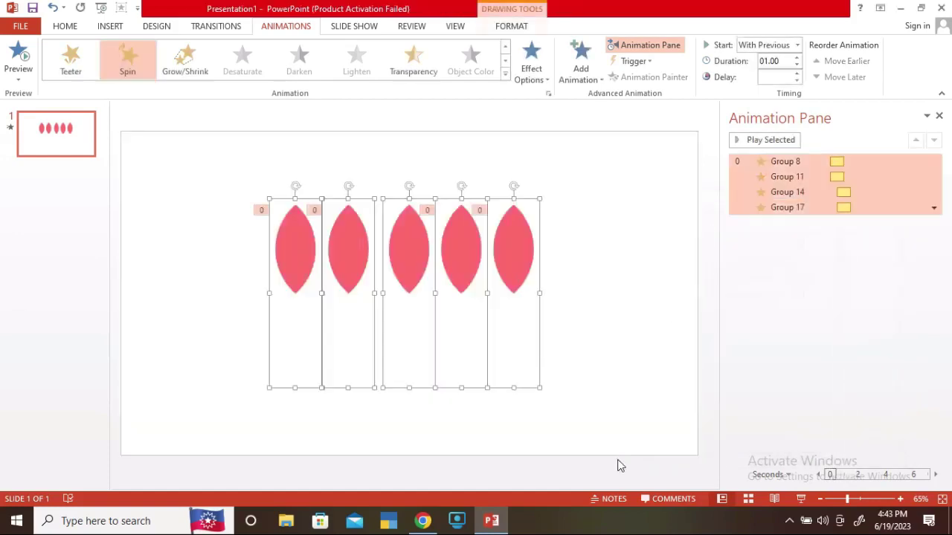
{"action": "left_click", "coordinate": [583, 205]}
{"action": "left_click", "coordinate": [758, 162]}
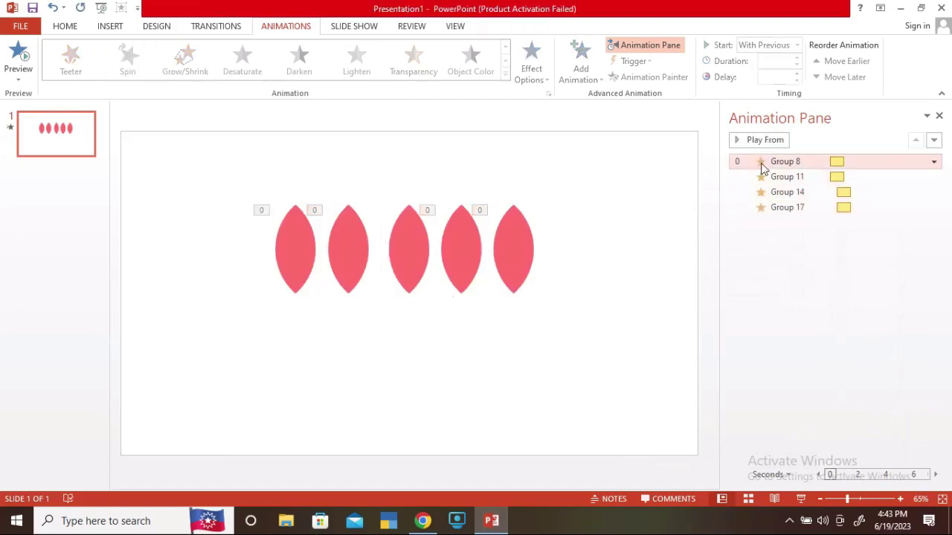
{"action": "left_click", "coordinate": [760, 141]}
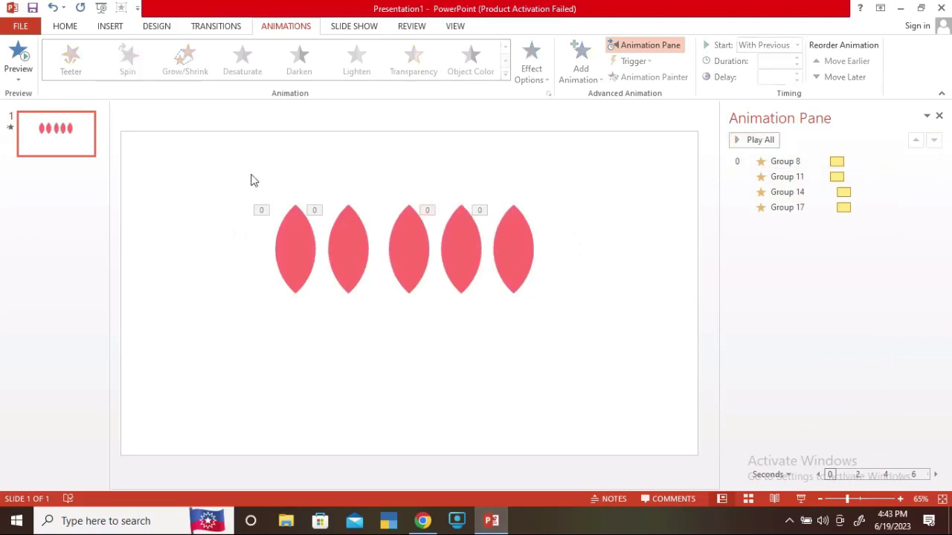
Align all five petal groups by center and middle so they stack into one petal.
{"action": "left_click_drag", "start_coordinate": [234, 168], "coordinate": [655, 483]}
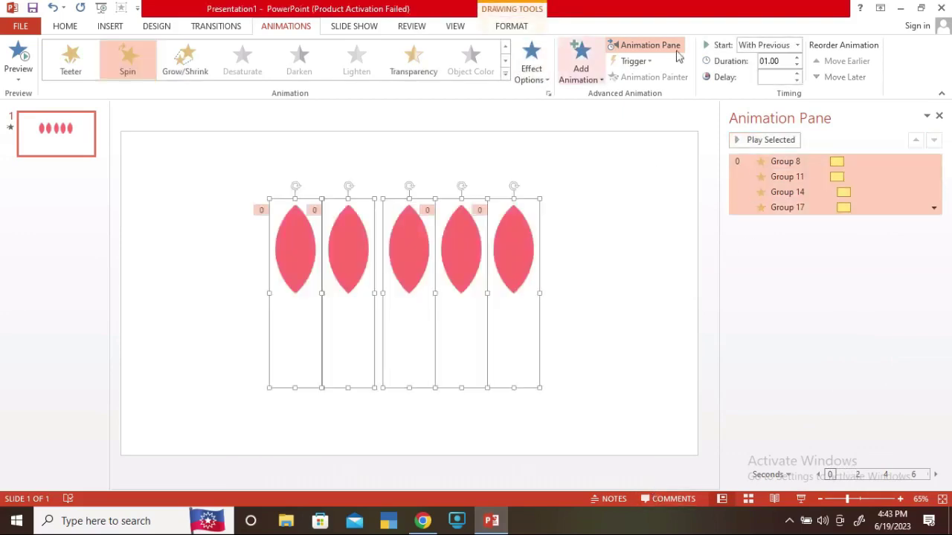
{"action": "left_click", "coordinate": [512, 26]}
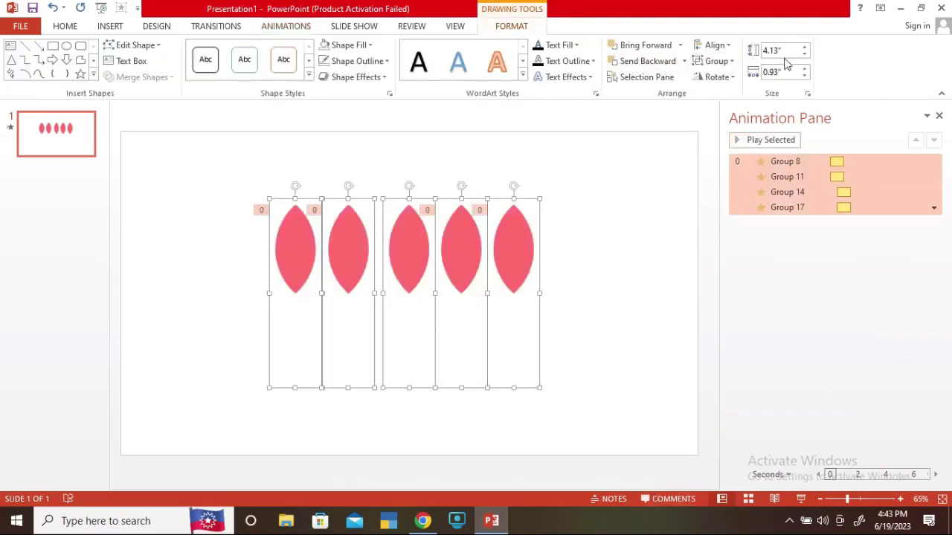
{"action": "left_click", "coordinate": [716, 45]}
{"action": "left_click", "coordinate": [734, 80]}
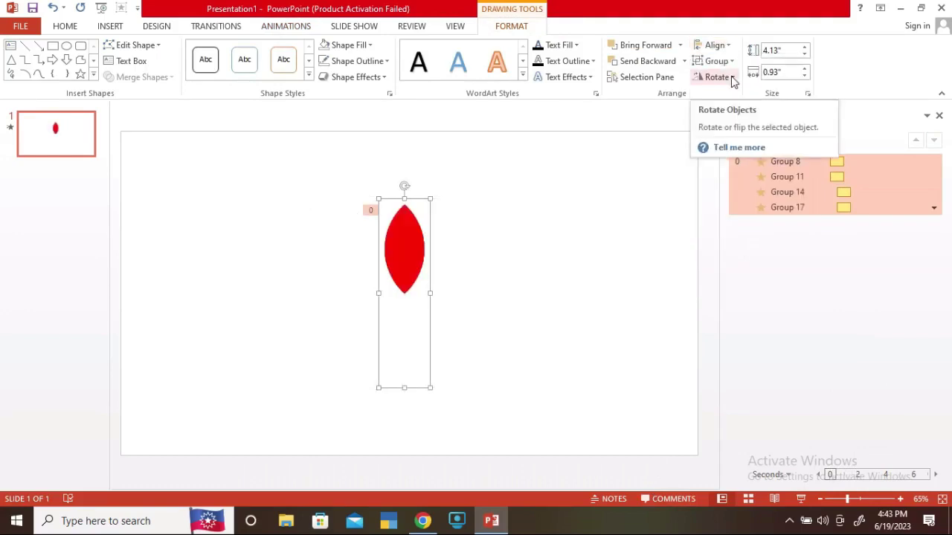
{"action": "left_click", "coordinate": [716, 48]}
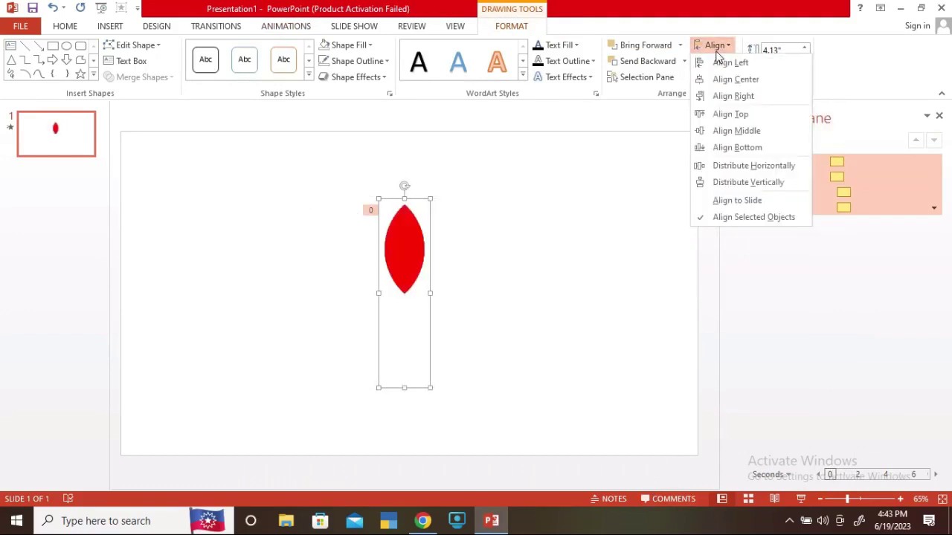
{"action": "left_click", "coordinate": [737, 134]}
{"action": "left_click", "coordinate": [478, 272]}
Draw a narrow isosceles-triangle stem from the petal down to the slide bottom, filled dark red.
{"action": "left_click", "coordinate": [110, 26]}
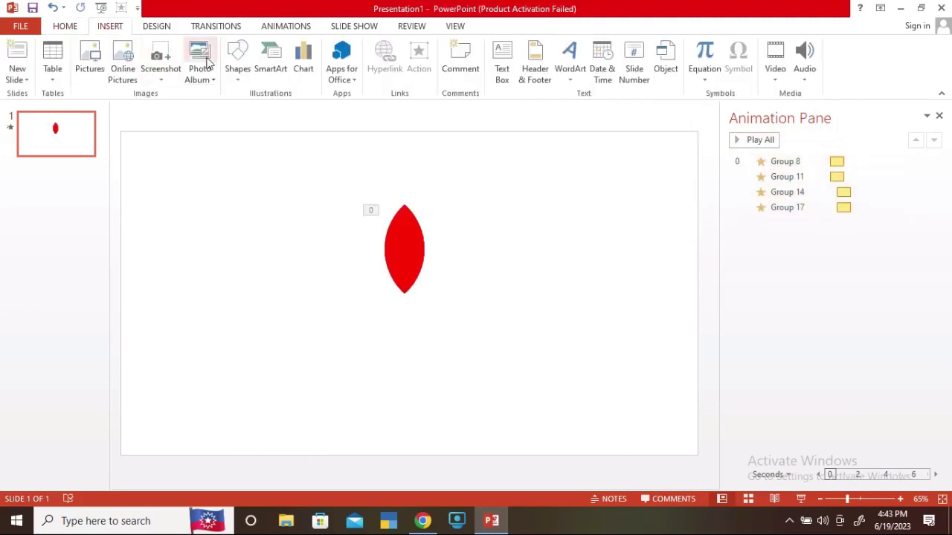
{"action": "left_click", "coordinate": [237, 67]}
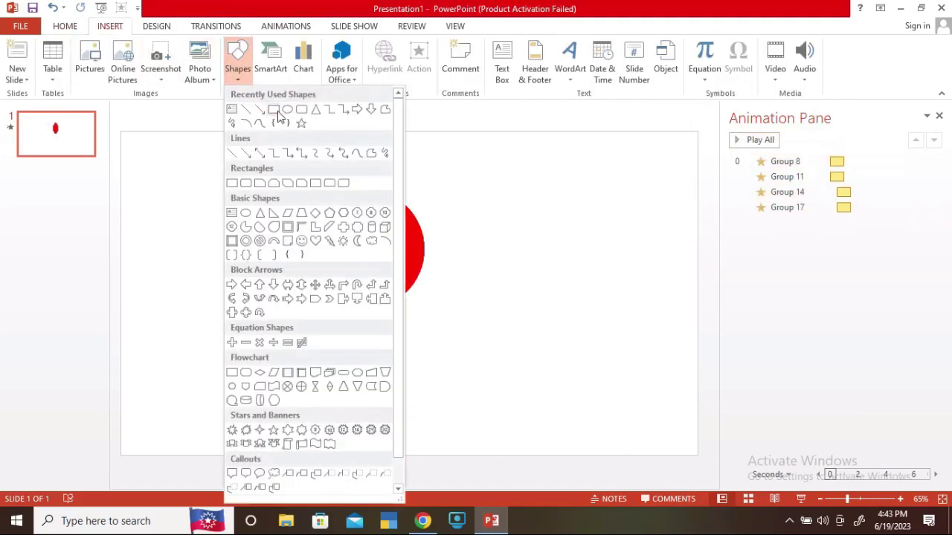
{"action": "left_click", "coordinate": [317, 110]}
{"action": "mouse_move", "coordinate": [401, 252]}
{"action": "left_mouse_down"}
{"action": "mouse_move", "coordinate": [420, 459]}
{"action": "mouse_move", "coordinate": [400, 437]}
{"action": "mouse_move", "coordinate": [405, 444]}
{"action": "left_mouse_up"}
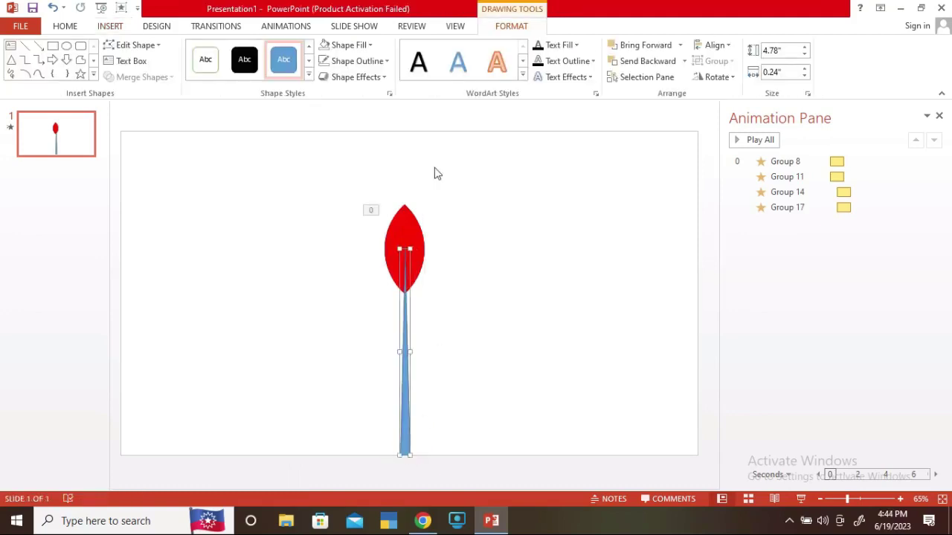
{"action": "left_click", "coordinate": [346, 45]}
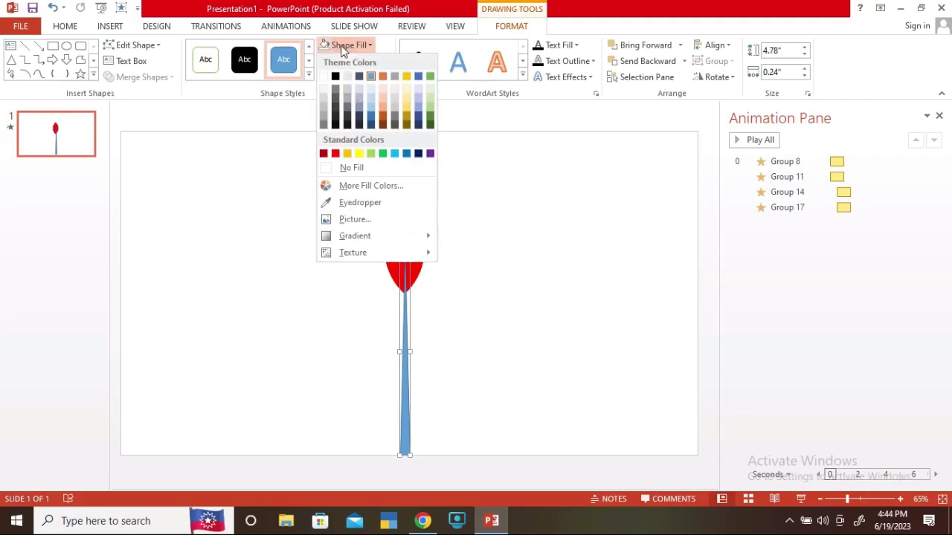
{"action": "left_click", "coordinate": [324, 154]}
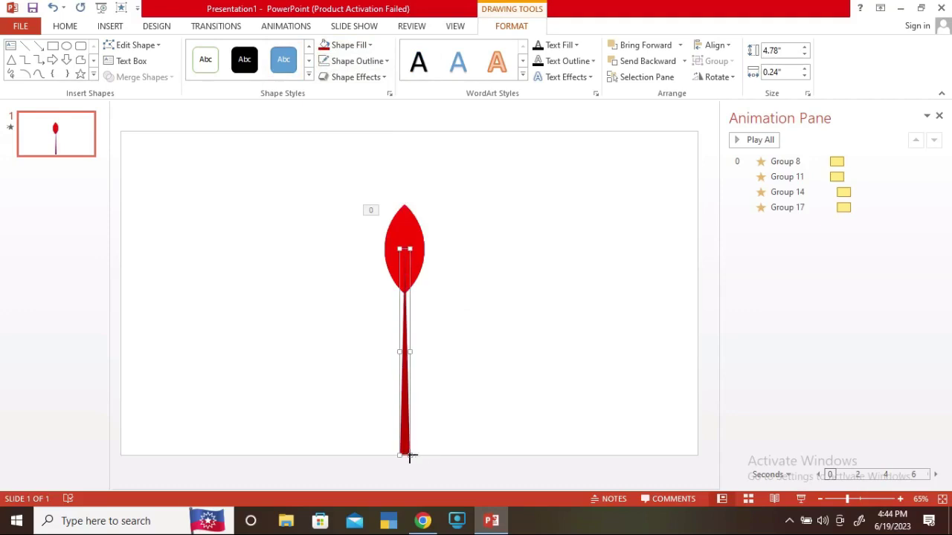
Lengthen the stem to 5.35 inches and send it to the back behind the petal.
{"action": "left_click_drag", "start_coordinate": [409, 457], "coordinate": [409, 480]}
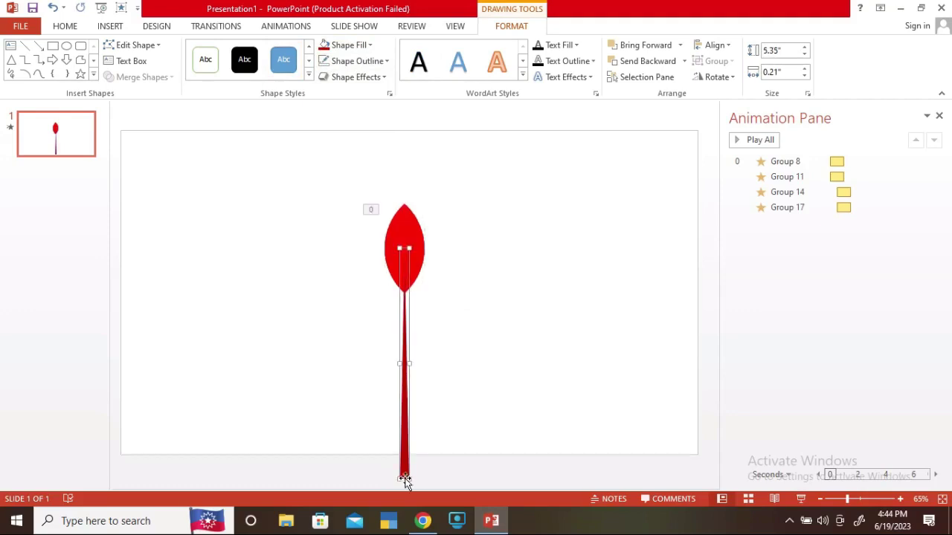
{"action": "left_click_drag", "start_coordinate": [409, 480], "coordinate": [404, 453]}
{"action": "left_click", "coordinate": [482, 390]}
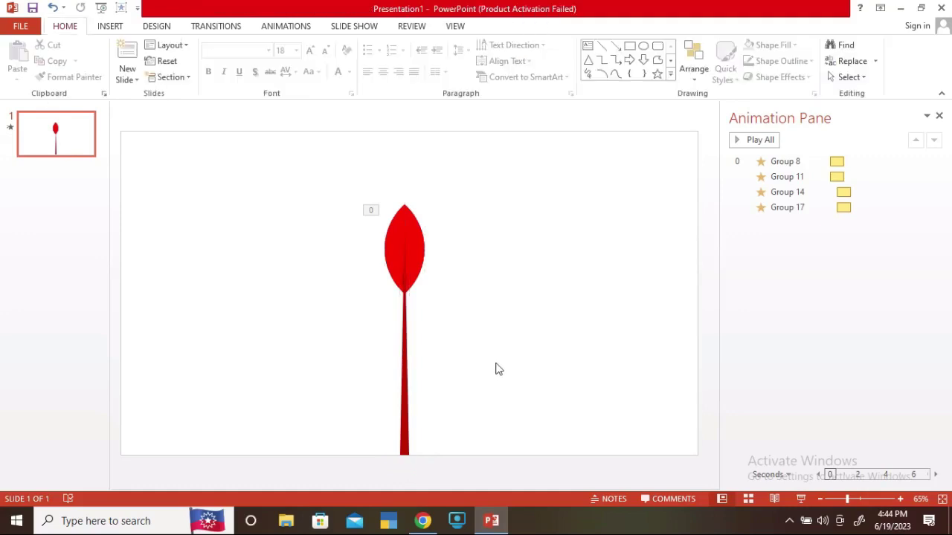
{"action": "left_click", "coordinate": [403, 392]}
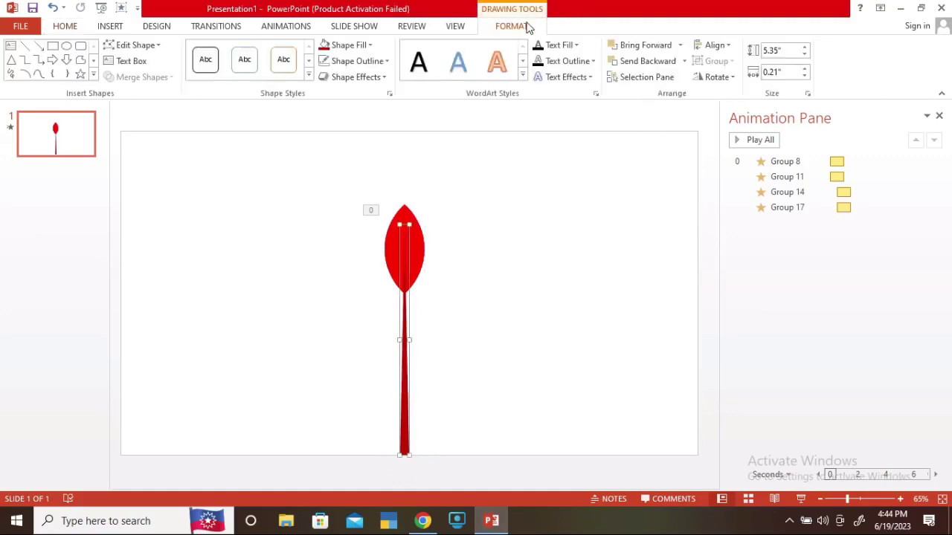
{"action": "left_click", "coordinate": [684, 62]}
{"action": "left_click", "coordinate": [686, 98]}
{"action": "left_click", "coordinate": [662, 290]}
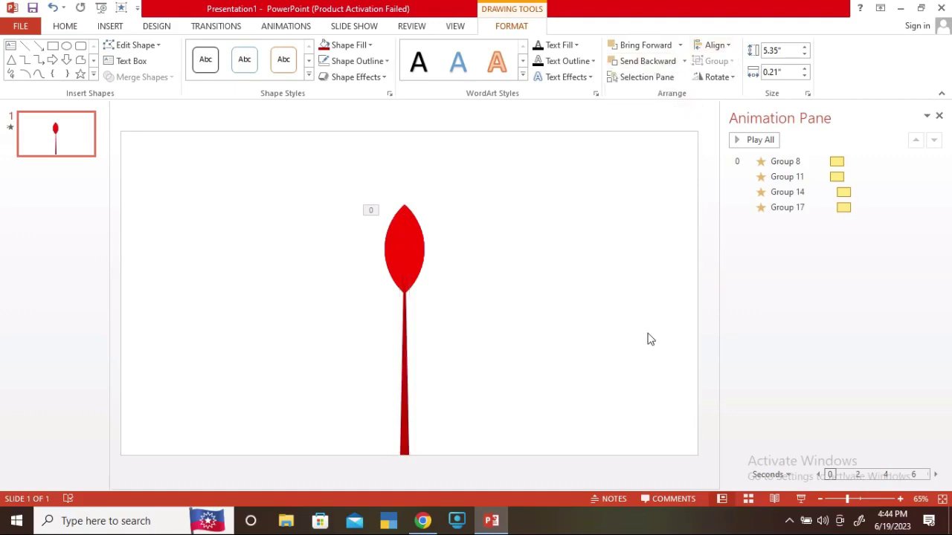
{"action": "left_click", "coordinate": [351, 27]}
Play the lotus slide show from the beginning, exit, then replay it with F5 and exit.
{"action": "left_click", "coordinate": [23, 63]}
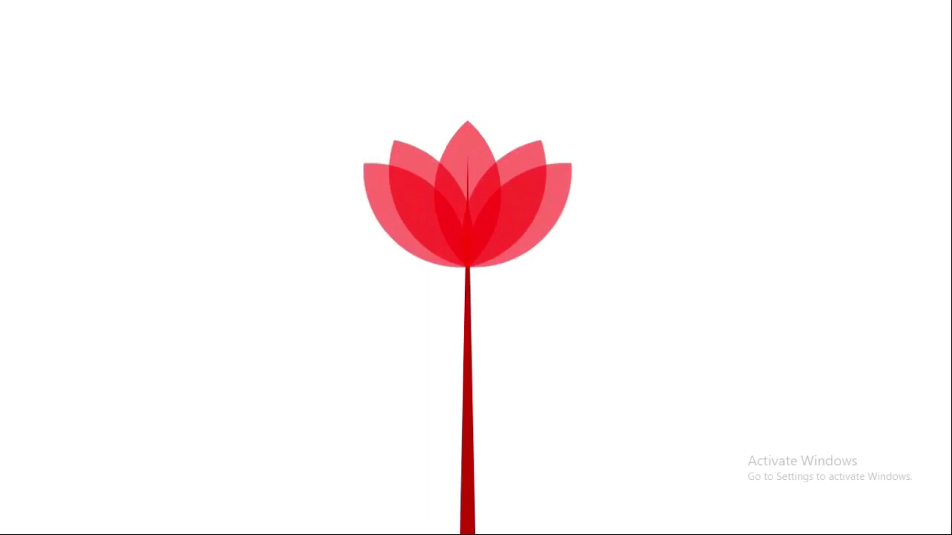
{"action": "left_click", "coordinate": [635, 229]}
{"action": "left_click", "coordinate": [635, 229]}
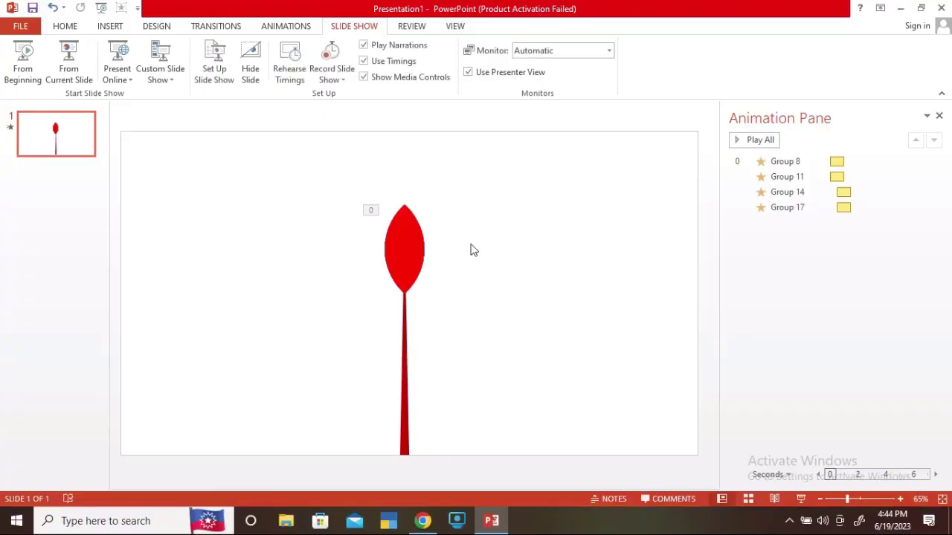
{"action": "key", "text": "F5"}
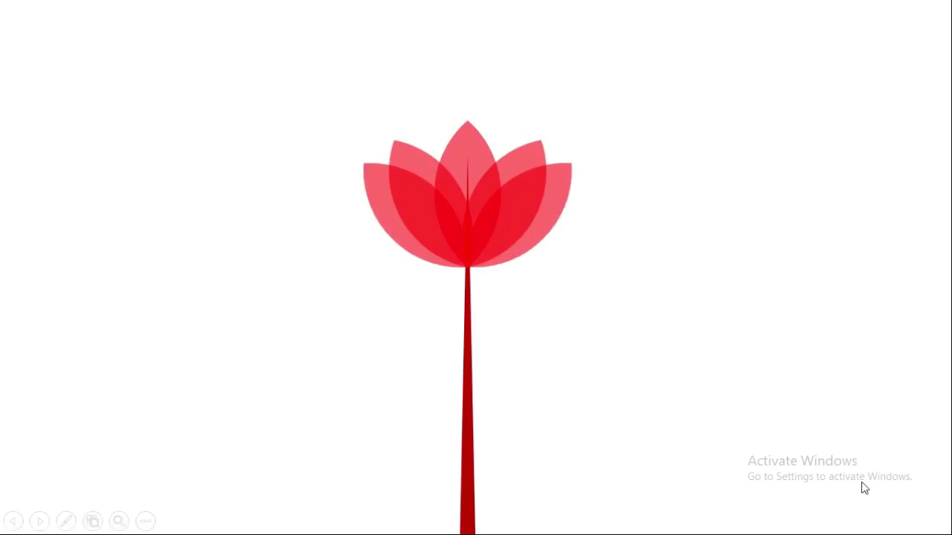
{"action": "key", "text": "Escape"}
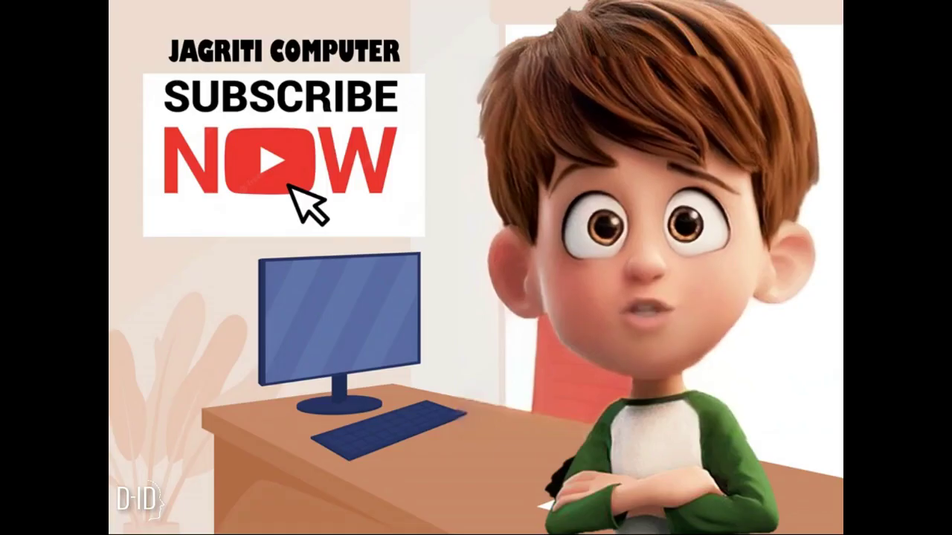